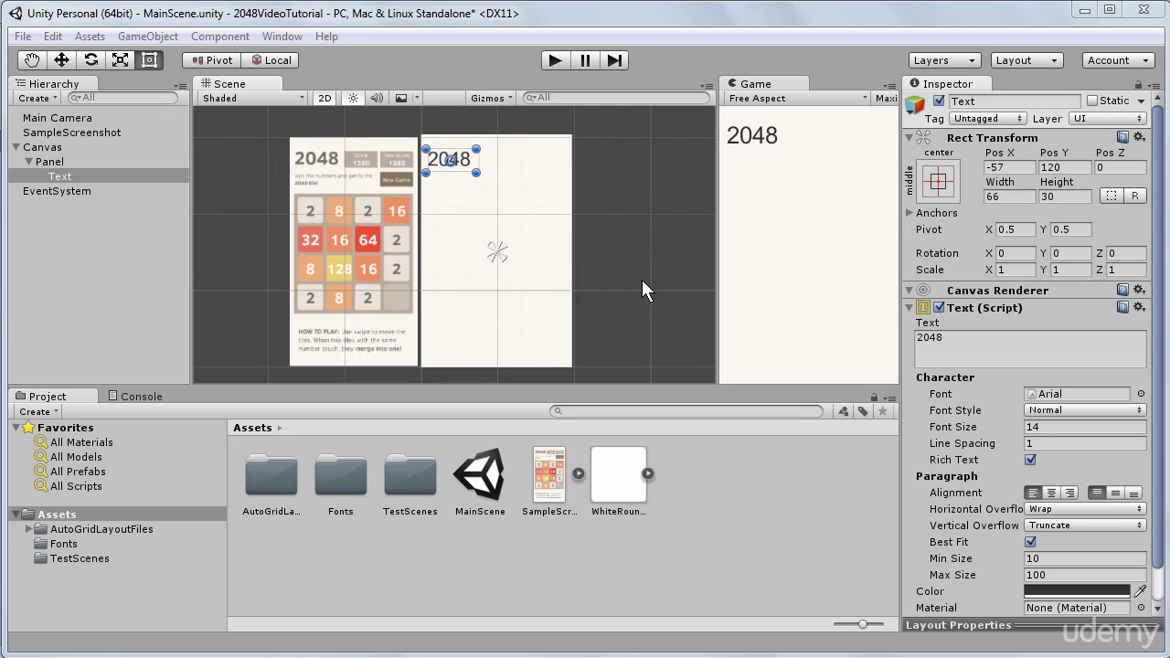
# - Rename the Text object under Panel as TitleText
pyautogui.click(71, 177)
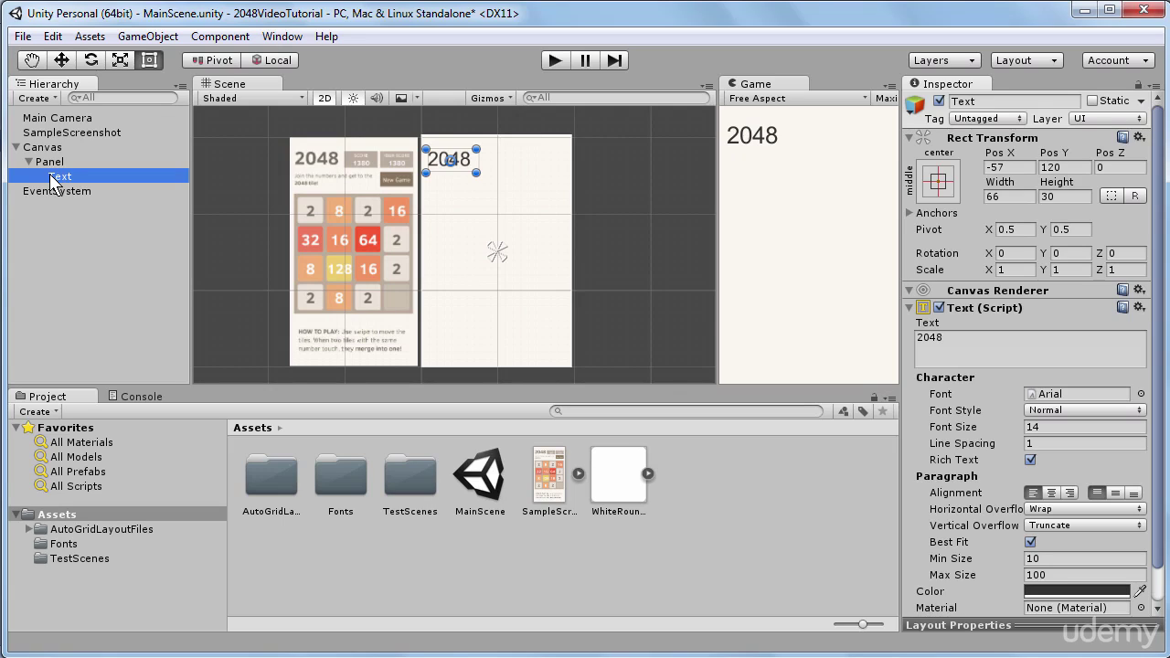
pyautogui.click(51, 178)
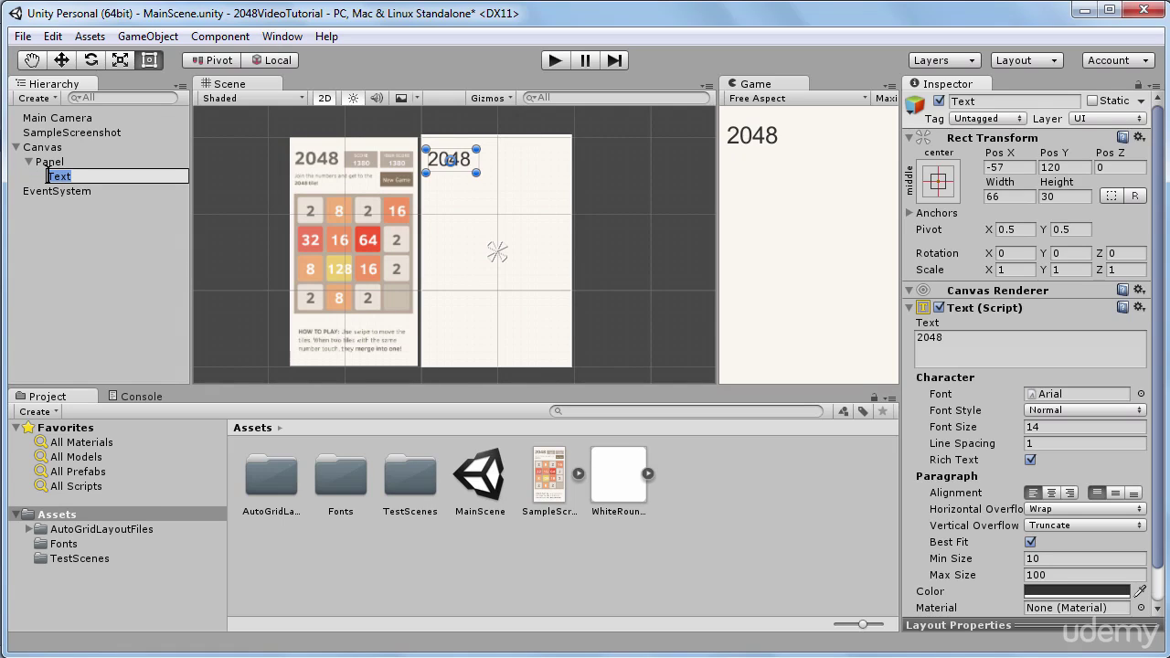
pyautogui.click(50, 177)
pyautogui.write('Title')
pyautogui.press('Return')
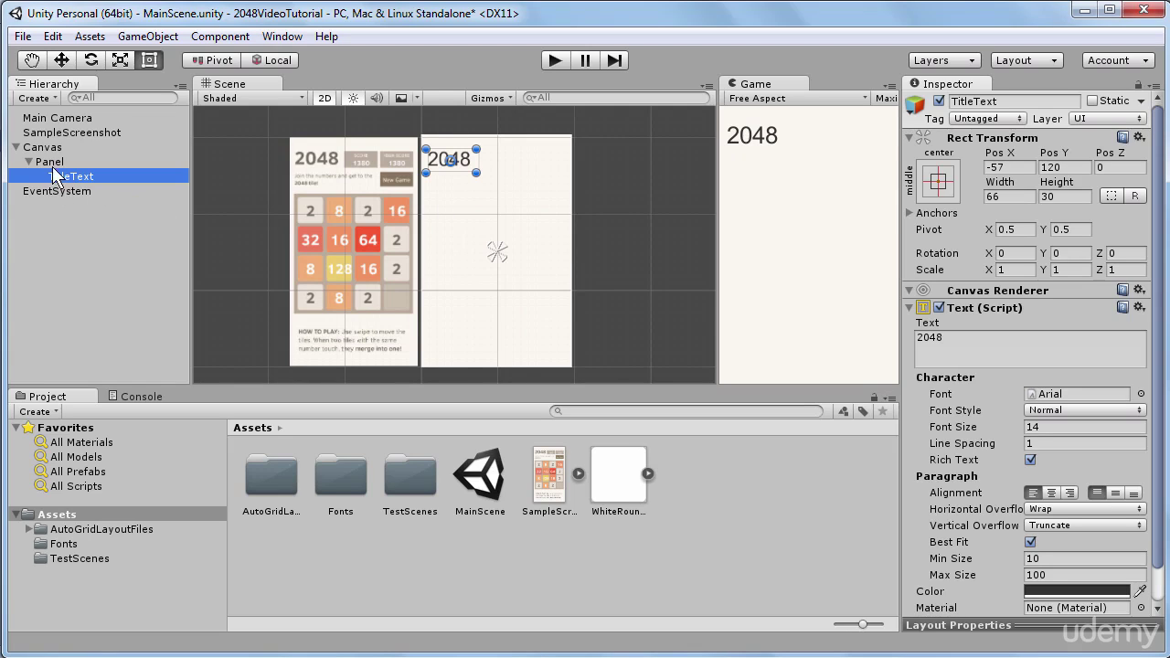
# - Add a new UI Text element as a child of Panel
pyautogui.click(51, 163)
pyautogui.rightClick(54, 163)
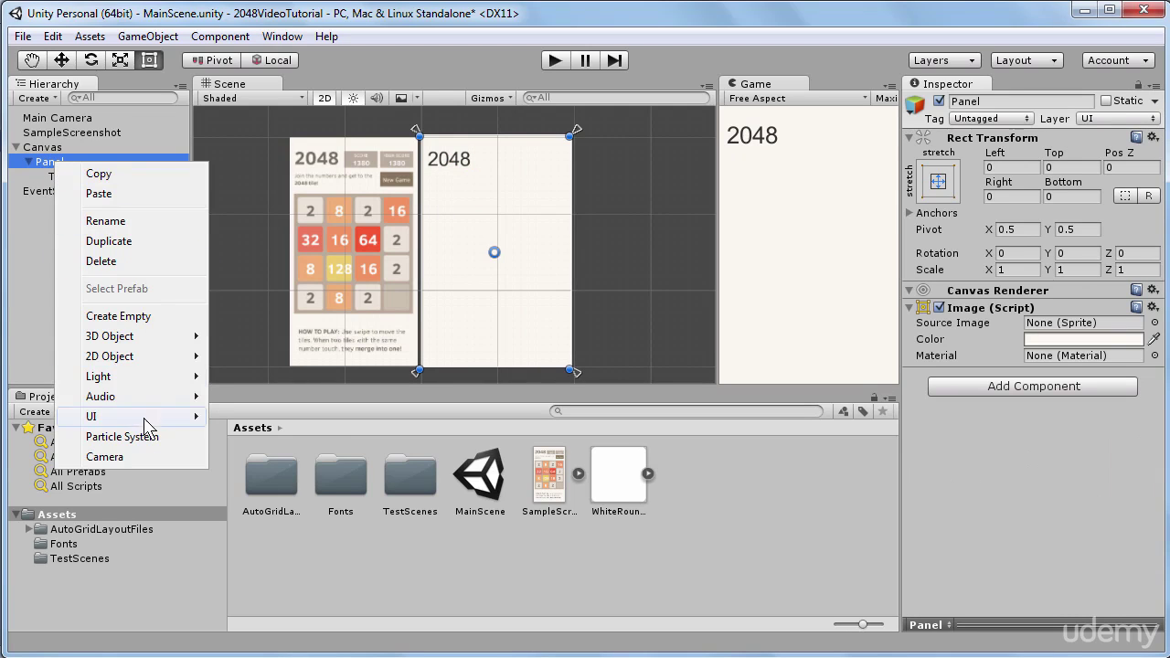
pyautogui.moveTo(135, 421)
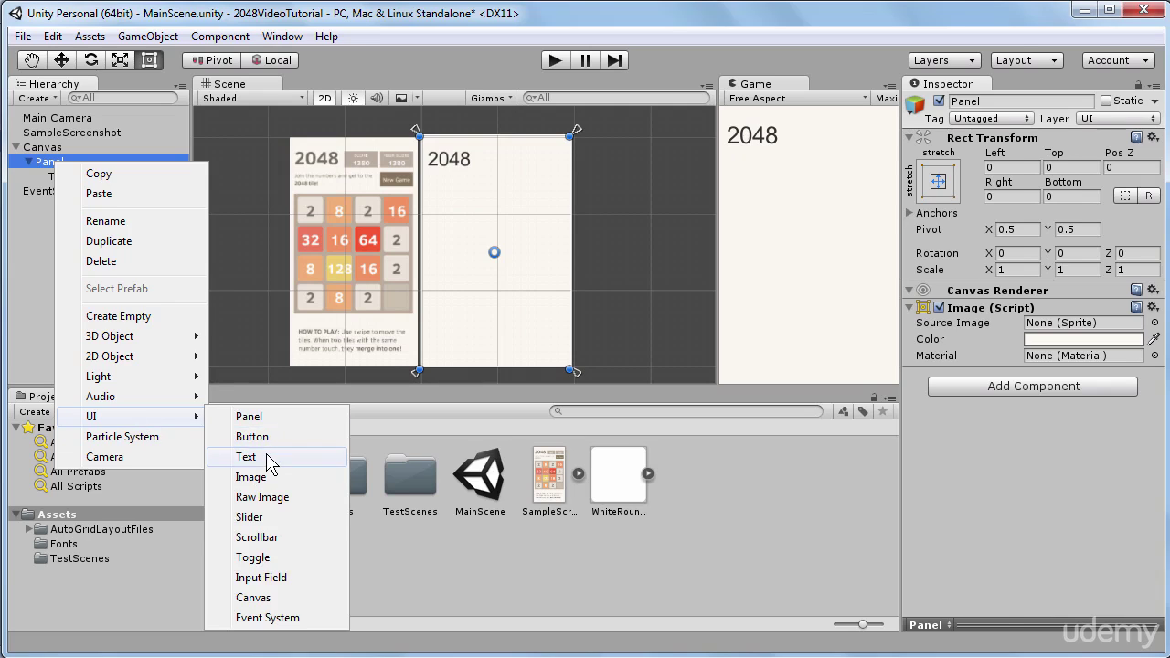
pyautogui.click(311, 457)
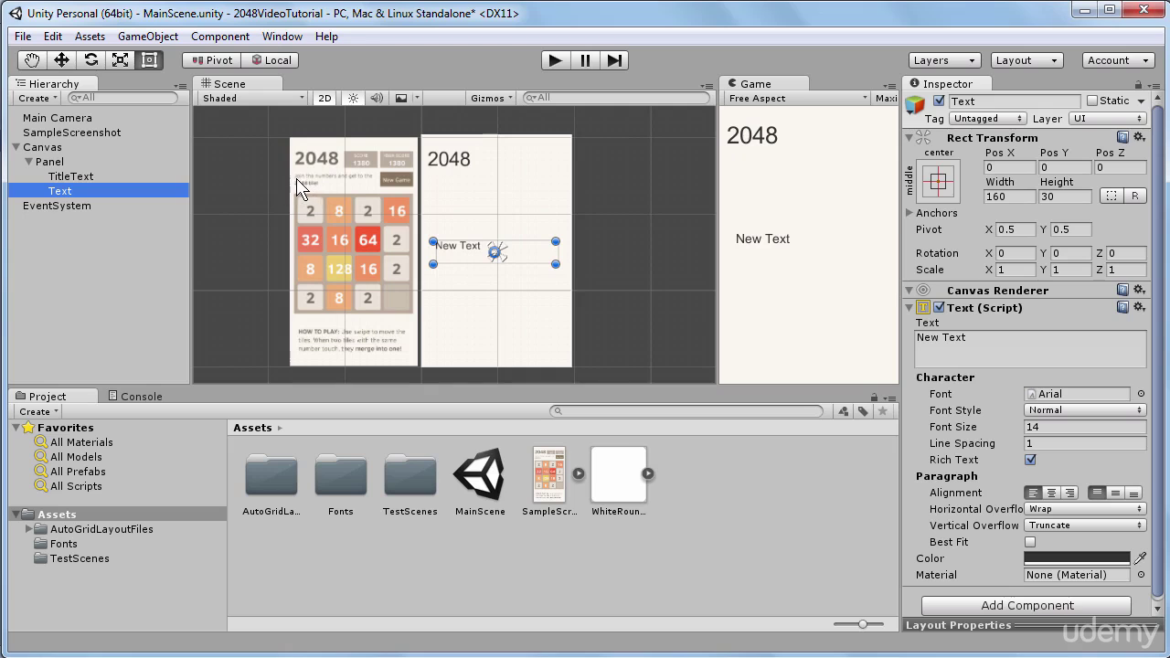
pyautogui.press('q')
pyautogui.scroll(4, 357, 192)
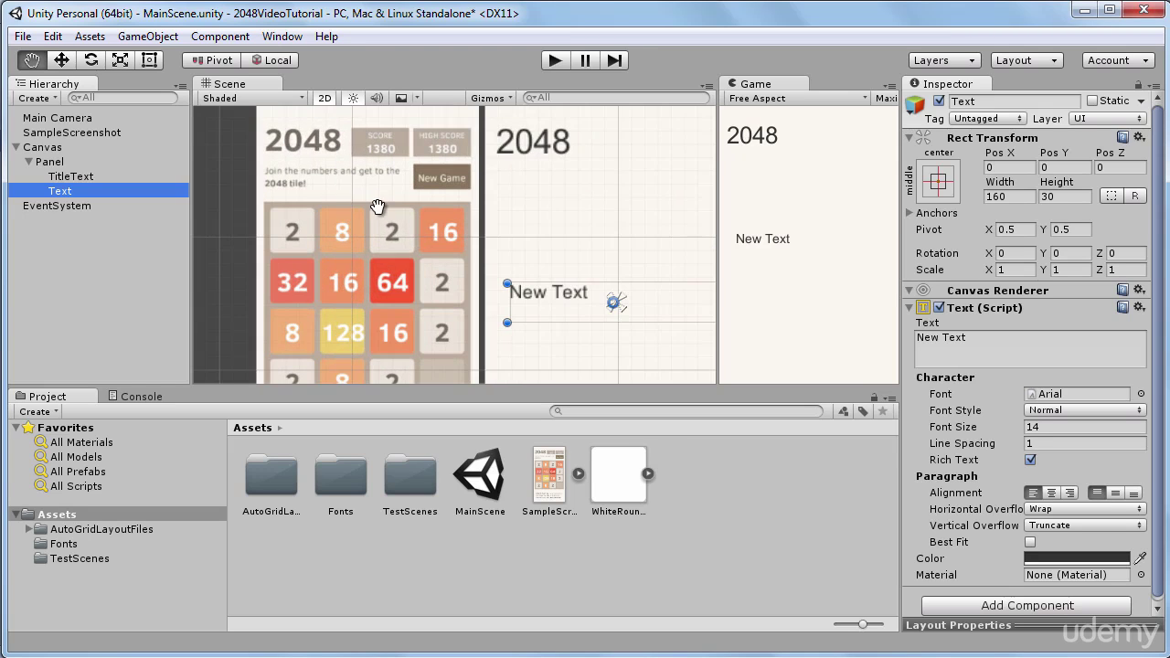
pyautogui.scroll(3, 357, 195)
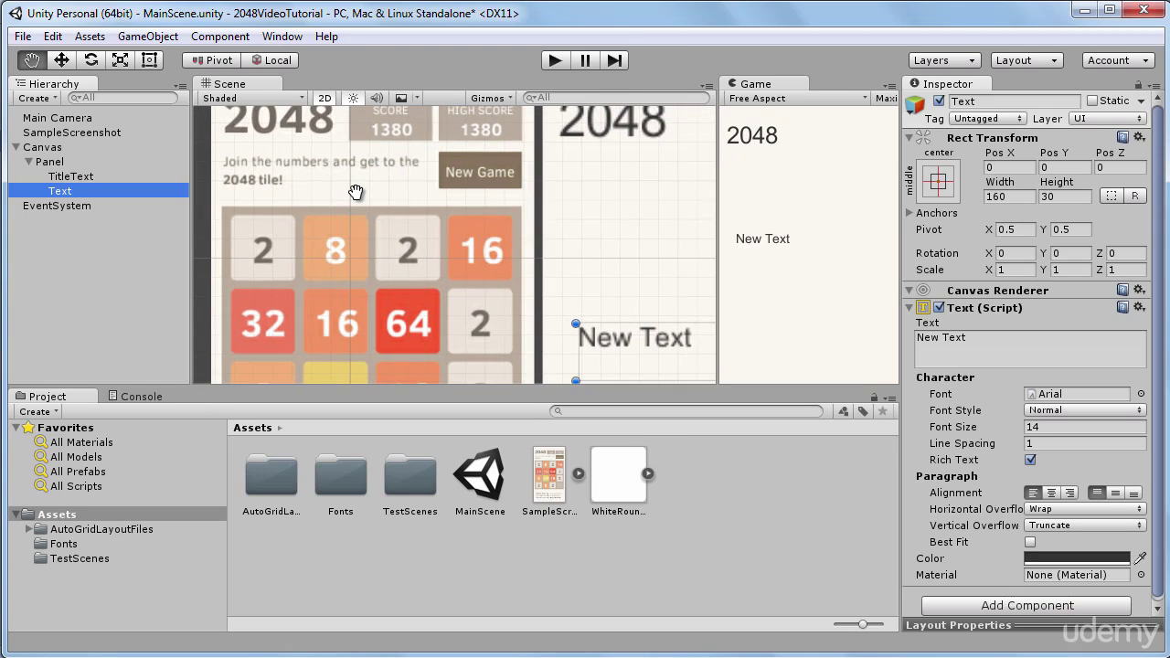
pyautogui.scroll(-2, 473, 239)
pyautogui.moveTo(673, 324); pyautogui.dragTo(672, 291)
pyautogui.press('t')
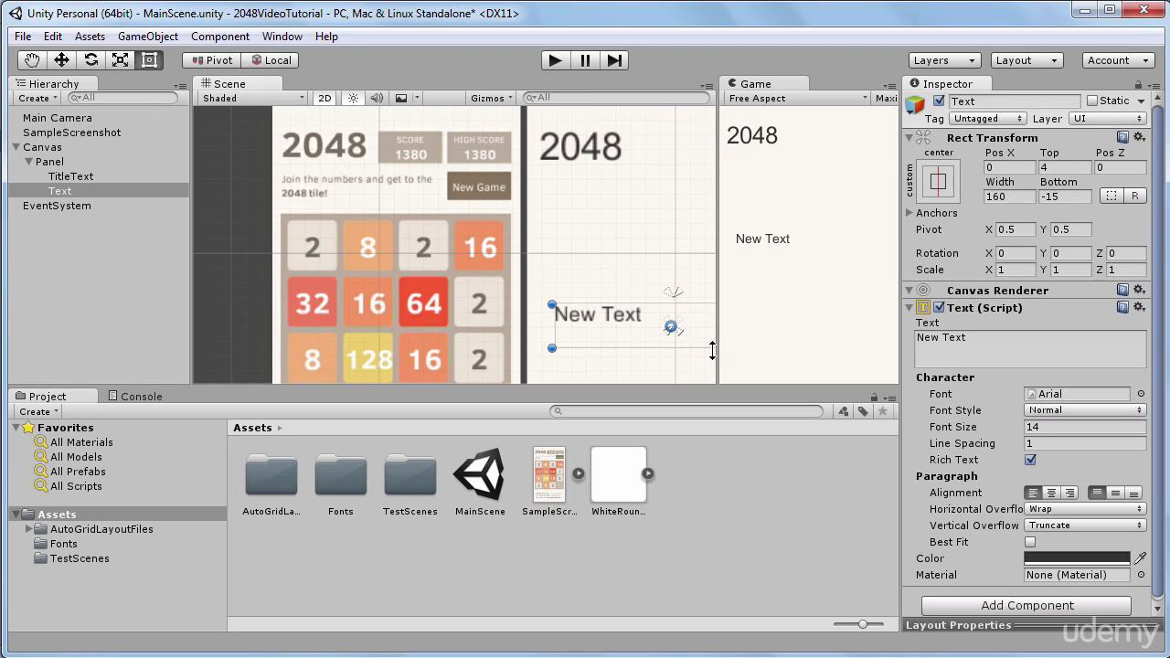
pyautogui.hotkey('ctrl', 'z')
# - Set the new text element's content to "Join the numbers and get to the 2048 tile!"
pyautogui.click(1007, 348)
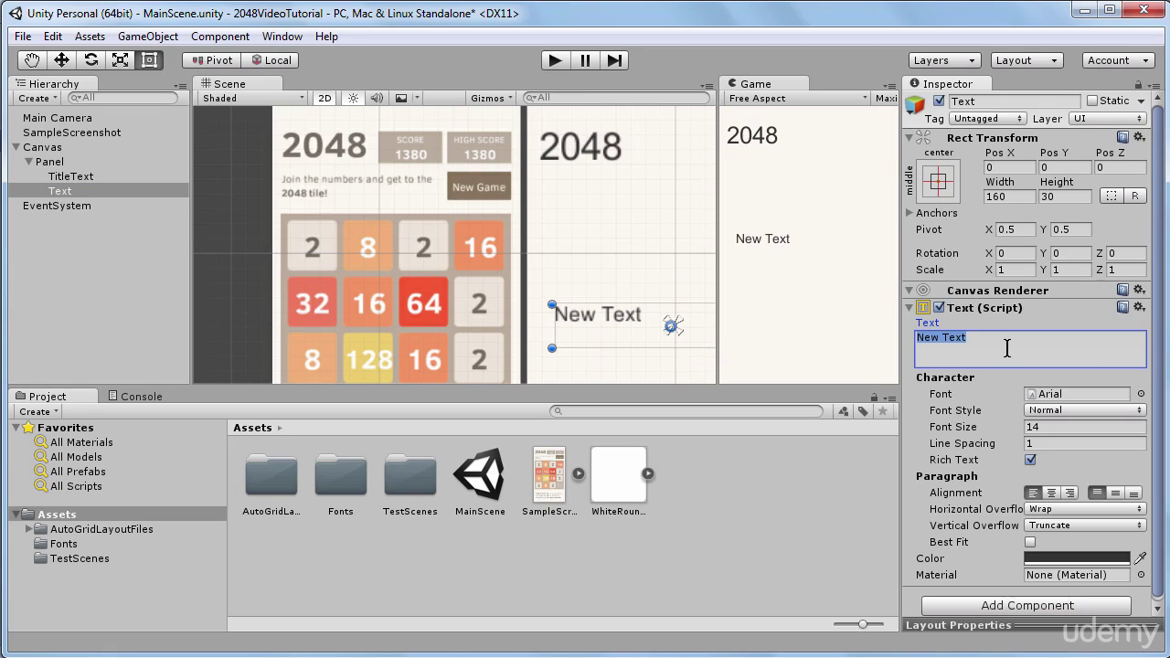
pyautogui.write('Join')
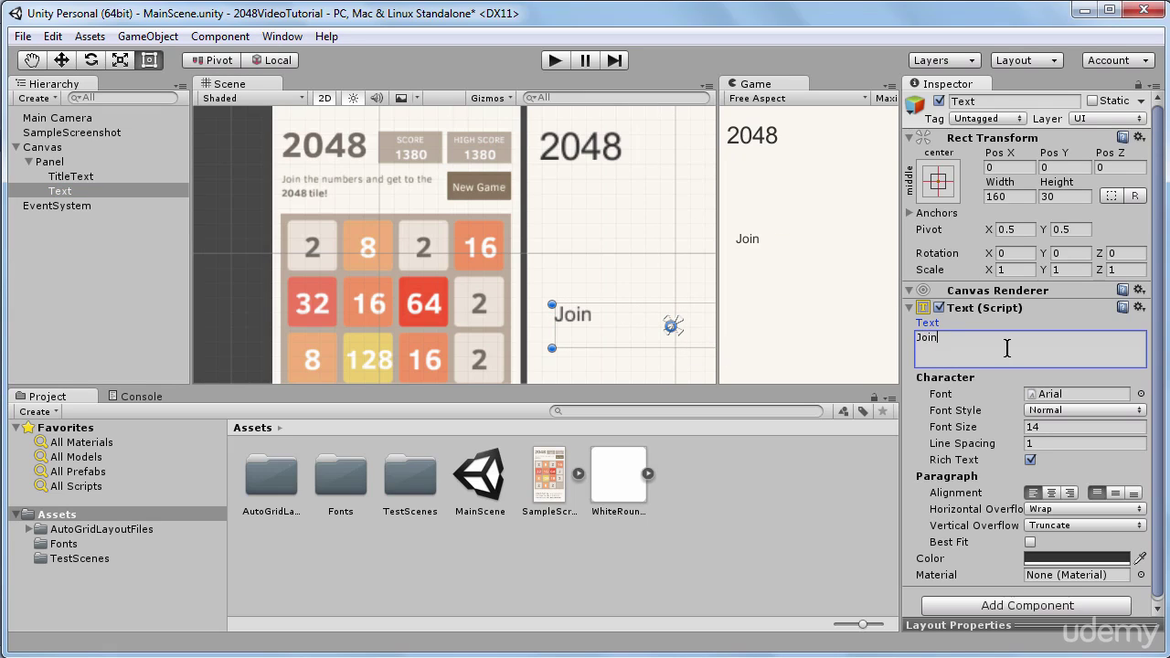
pyautogui.write(' the numbers')
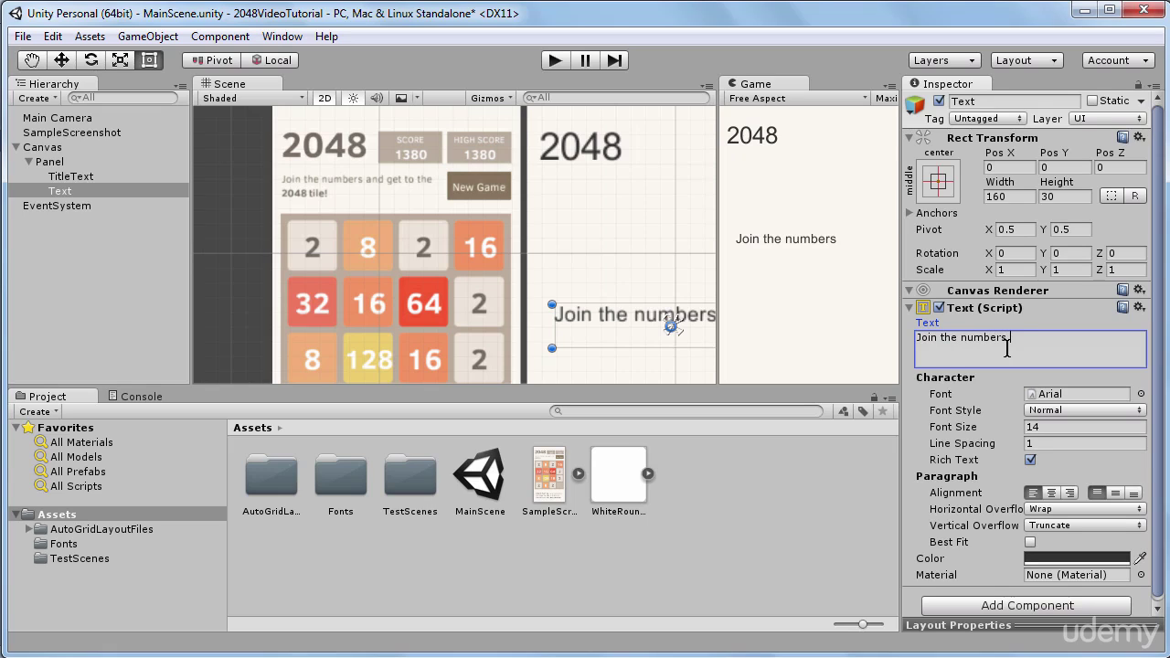
pyautogui.write(' and get to the 2048 tile!')
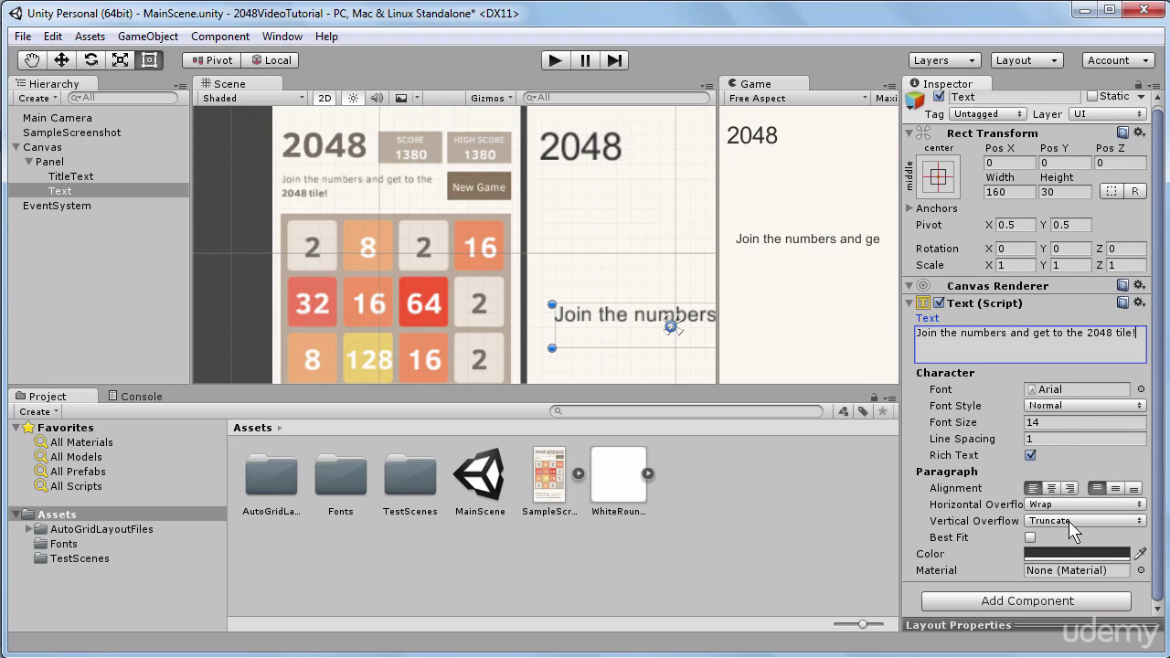
# - Enable Best Fit on the tip line's text and set its minimum size to 3
pyautogui.click(1030, 541)
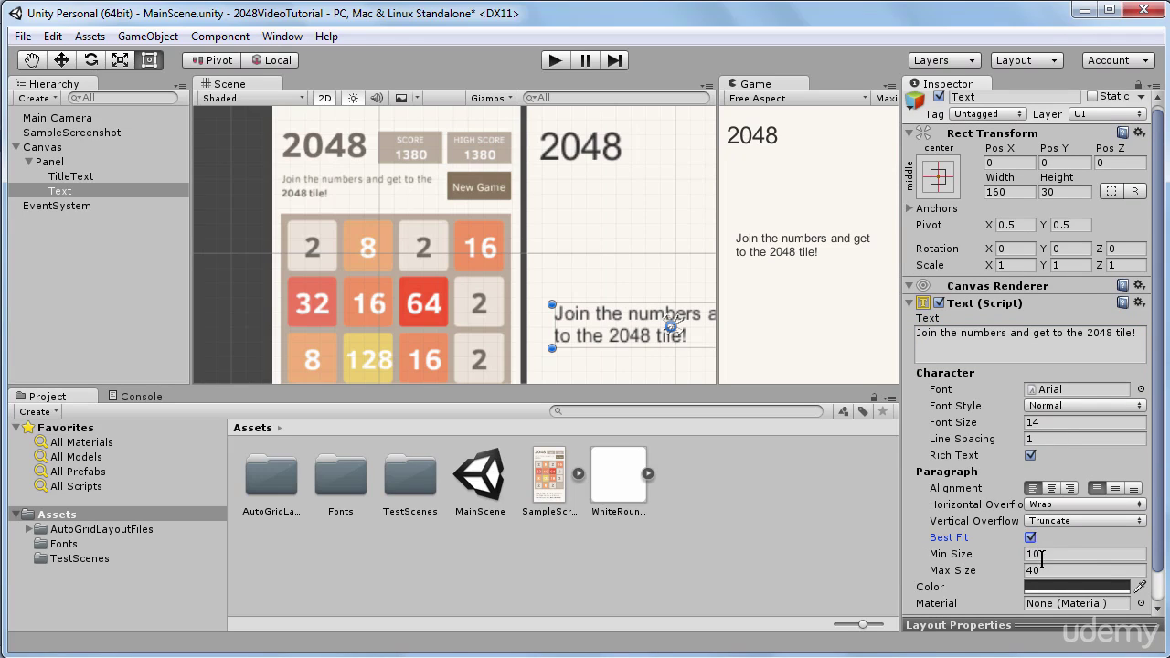
pyautogui.click(1046, 556)
pyautogui.write('3')
# - Place the tip line directly beneath the 2048 title and shrink its box to about 140 wide and 21 high
pyautogui.moveTo(630, 347); pyautogui.dragTo(620, 216)
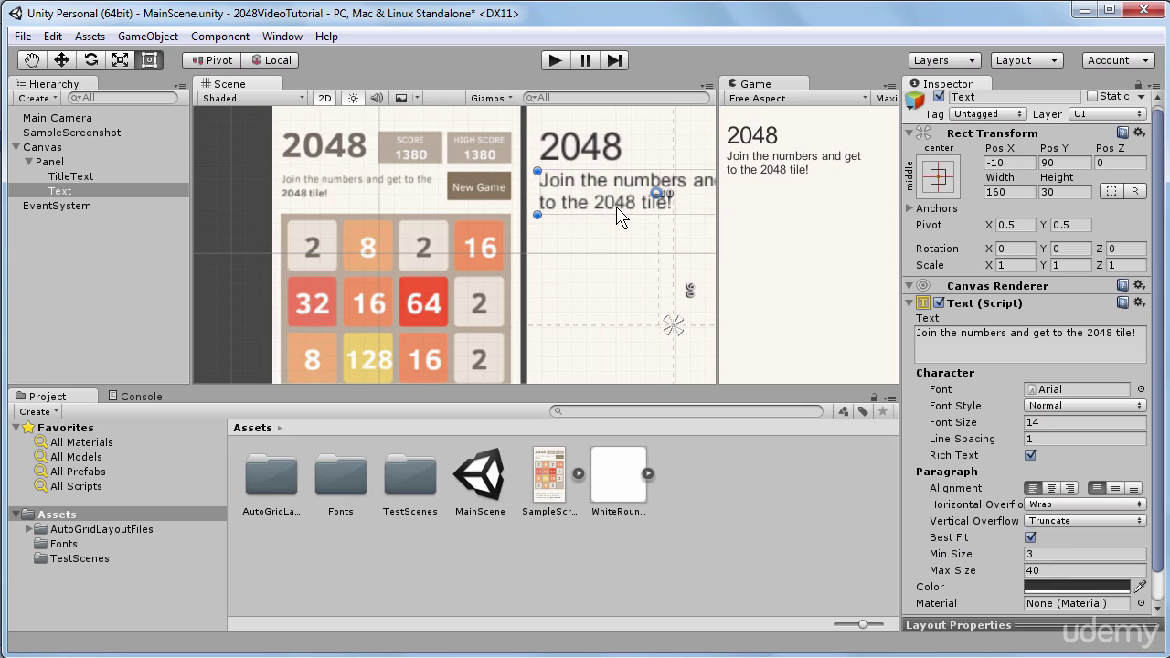
pyautogui.scroll(-4, 656, 202)
pyautogui.scroll(1, 640, 229)
pyautogui.press('t')
pyautogui.moveTo(662, 220); pyautogui.dragTo(643, 209)
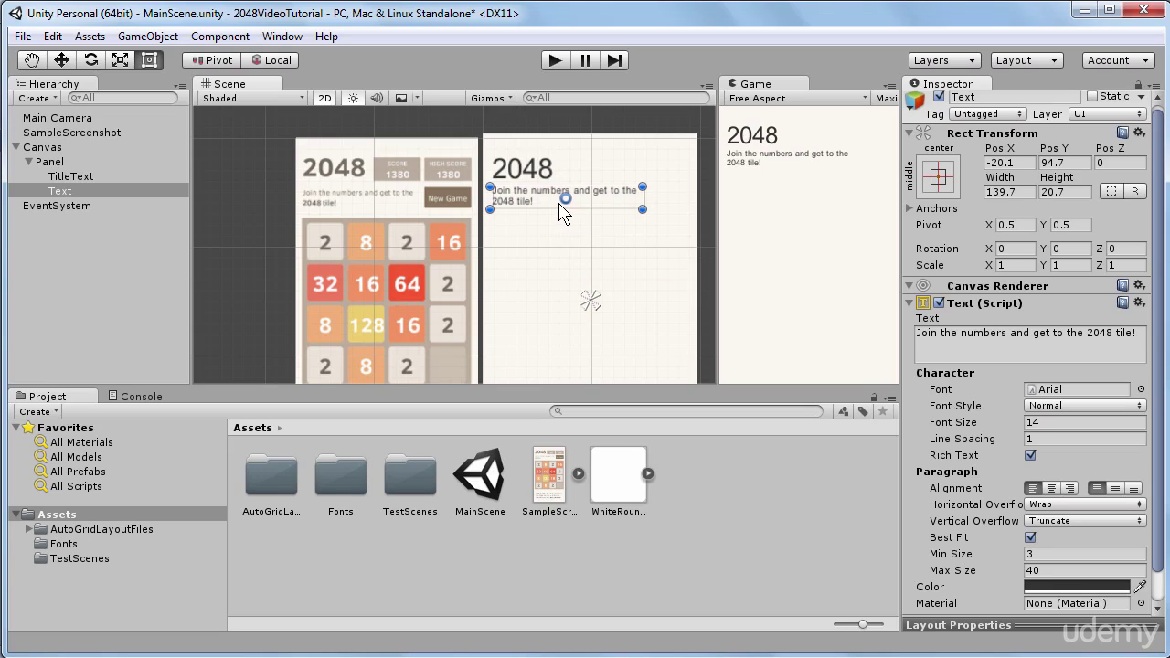
# - Rename the tip line's Text object as TipText
pyautogui.click(79, 192)
pyautogui.click(57, 192)
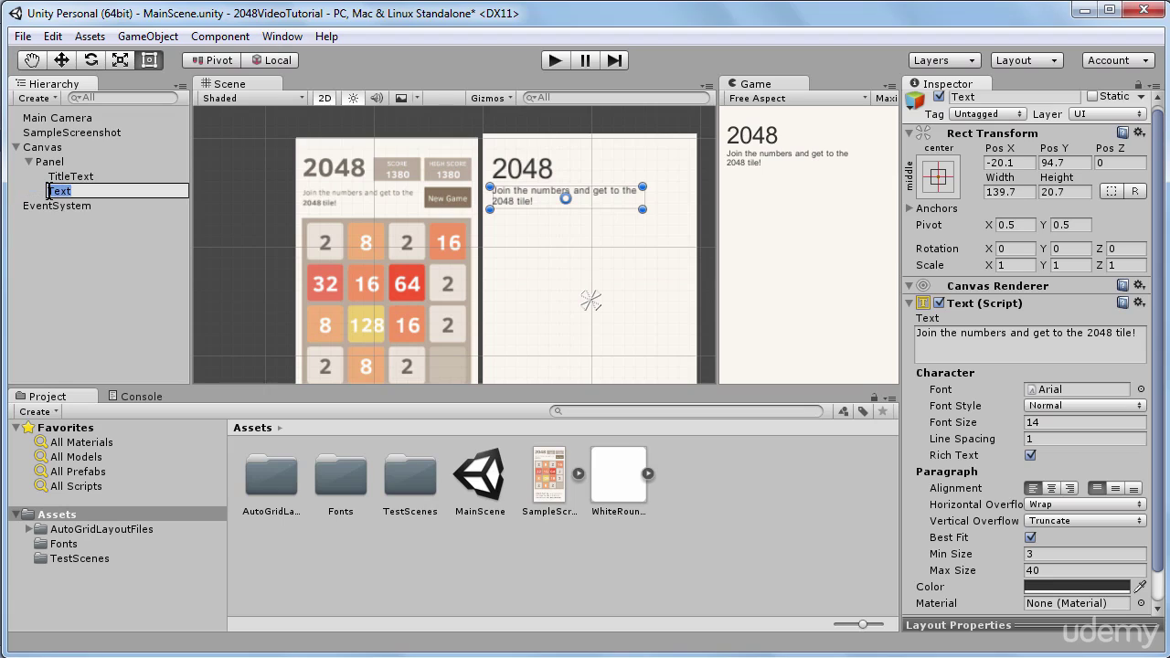
pyautogui.write('Tip')
pyautogui.press('Return')
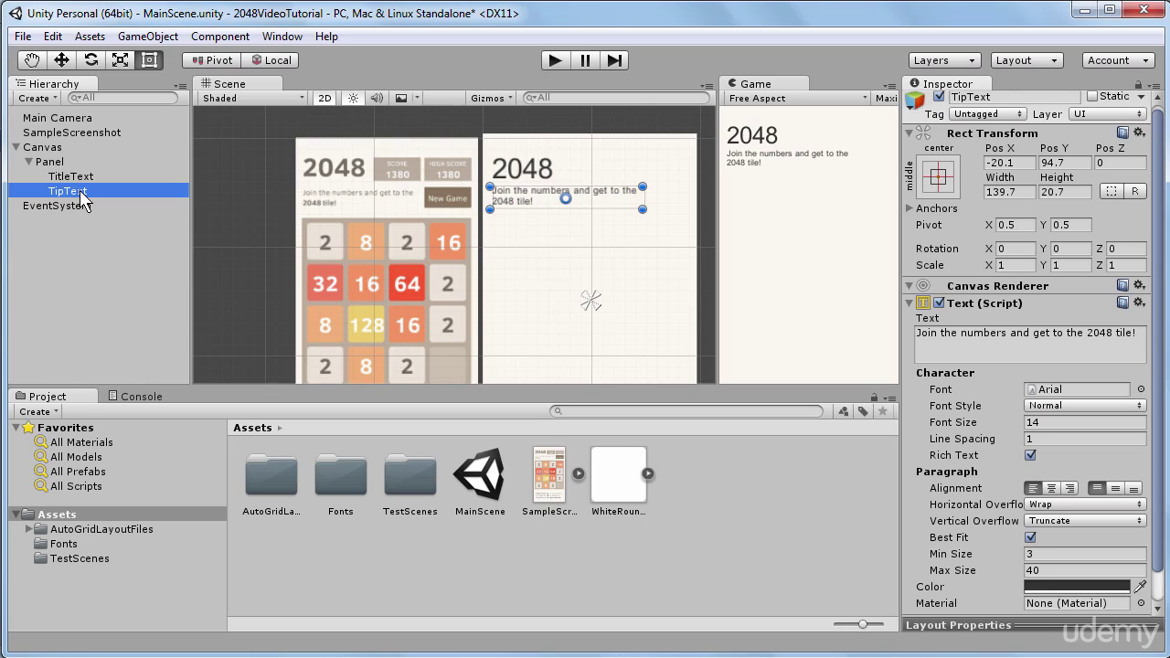
# - Duplicate TipText, place the copy near the panel's lower edge, and enlarge its box to about 170 wide and 37 high
pyautogui.hotkey('ctrl', 'd')
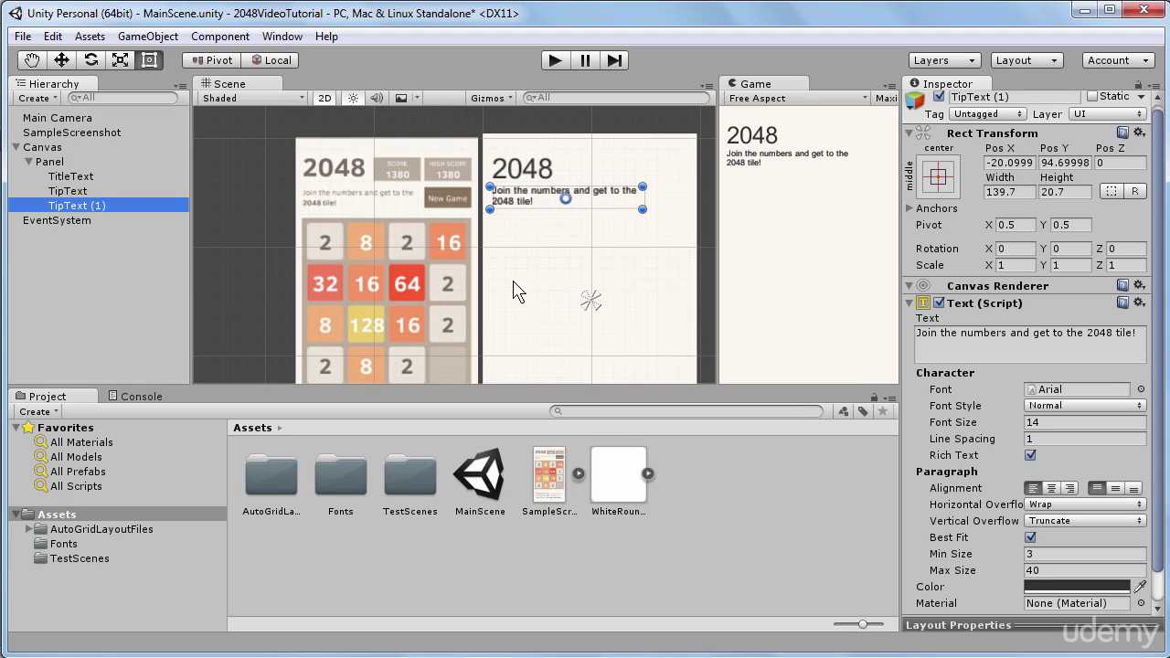
pyautogui.moveTo(611, 199); pyautogui.dragTo(616, 369)
pyautogui.scroll(-2, 616, 369)
pyautogui.moveTo(617, 338); pyautogui.dragTo(600, 246, button='middle')
pyautogui.scroll(-1, 591, 284)
pyautogui.scroll(2, 570, 291)
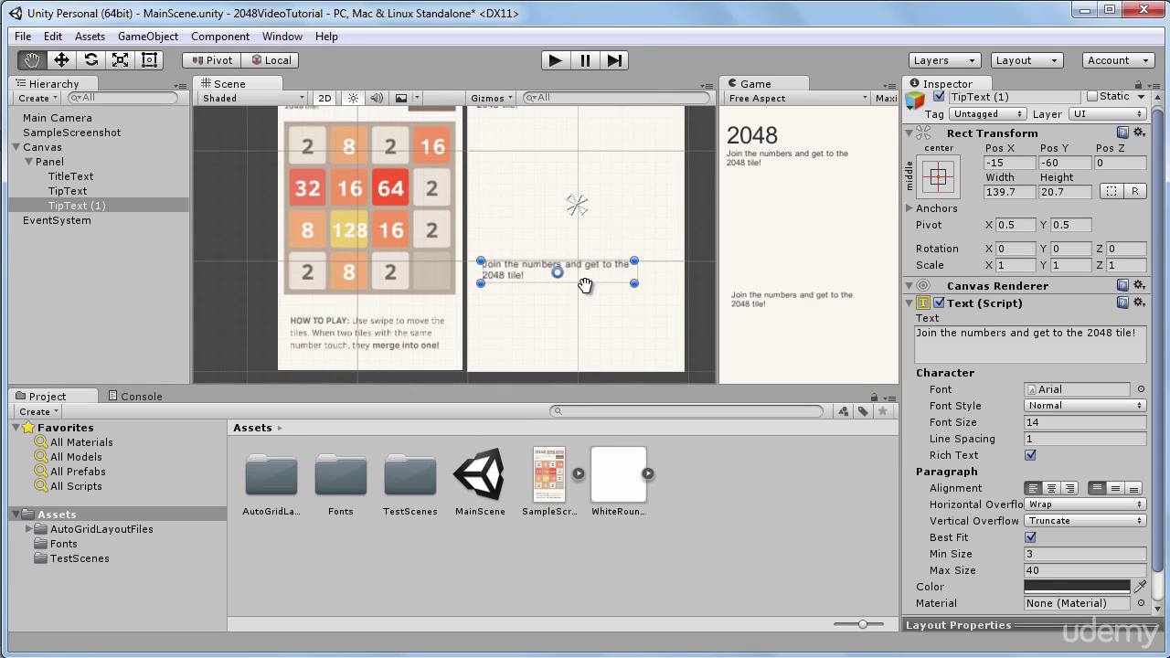
pyautogui.press('t')
pyautogui.moveTo(594, 294); pyautogui.dragTo(665, 338)
# - Set the duplicate's text to "HOW TO PLAY: Use swipe to move the tiles. When two tiles with the same number touch, they merge into one!"
pyautogui.click(995, 348)
pyautogui.write('Ho')
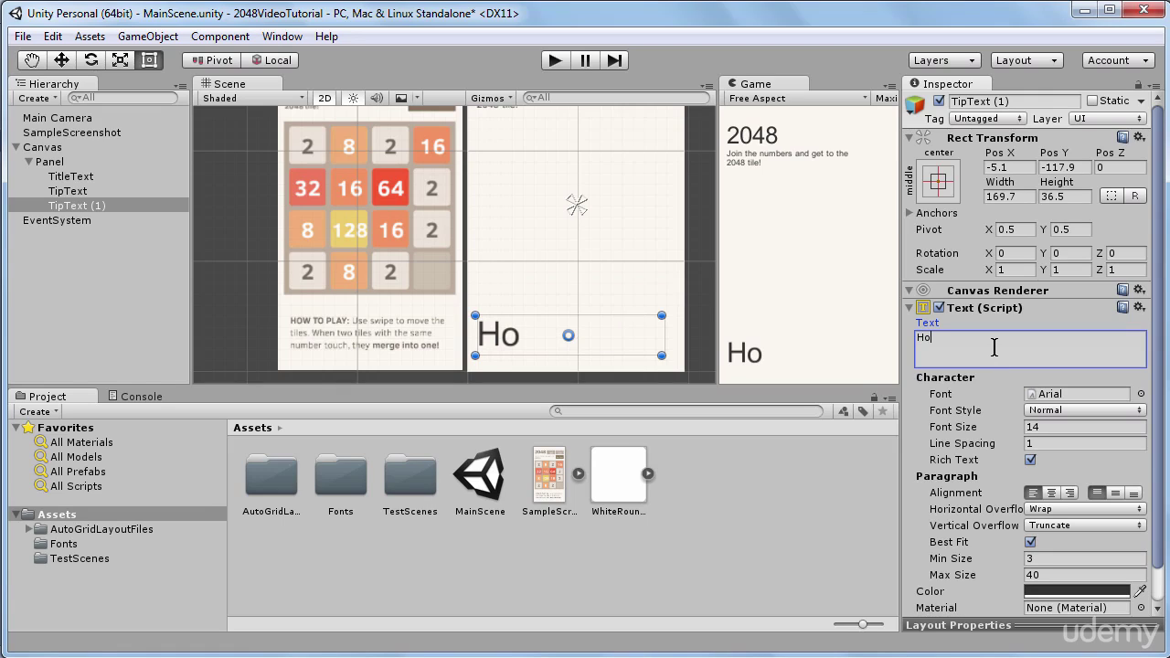
pyautogui.press('BackSpace')
pyautogui.write('OW')
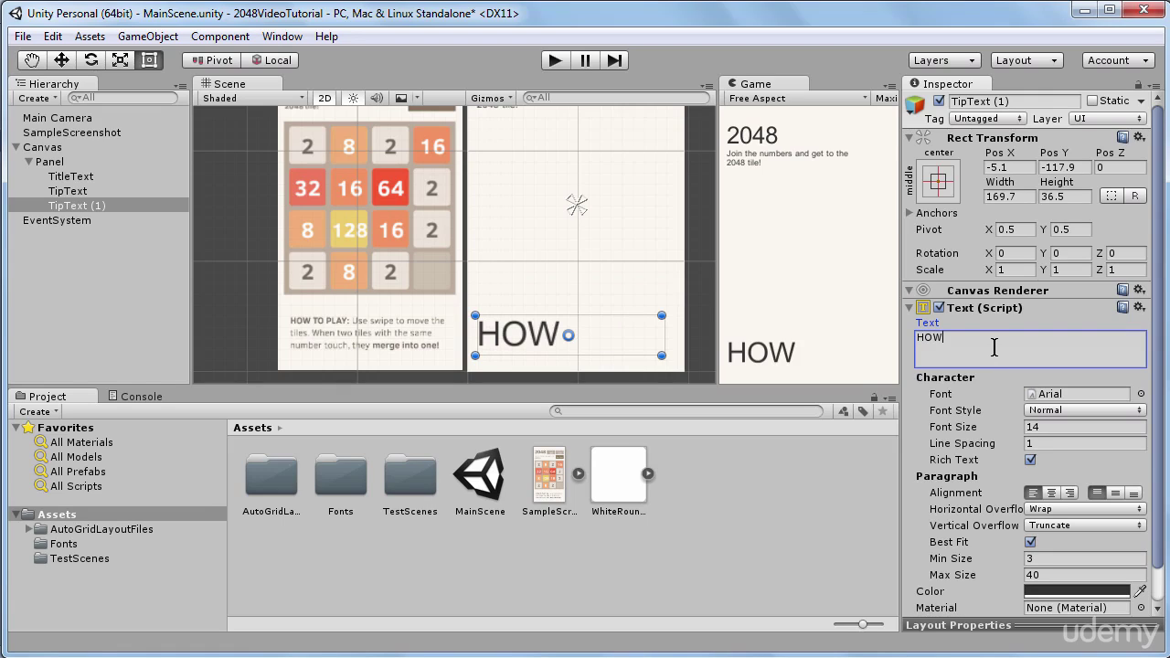
pyautogui.write(' TO PLAY: Use swipe to move the')
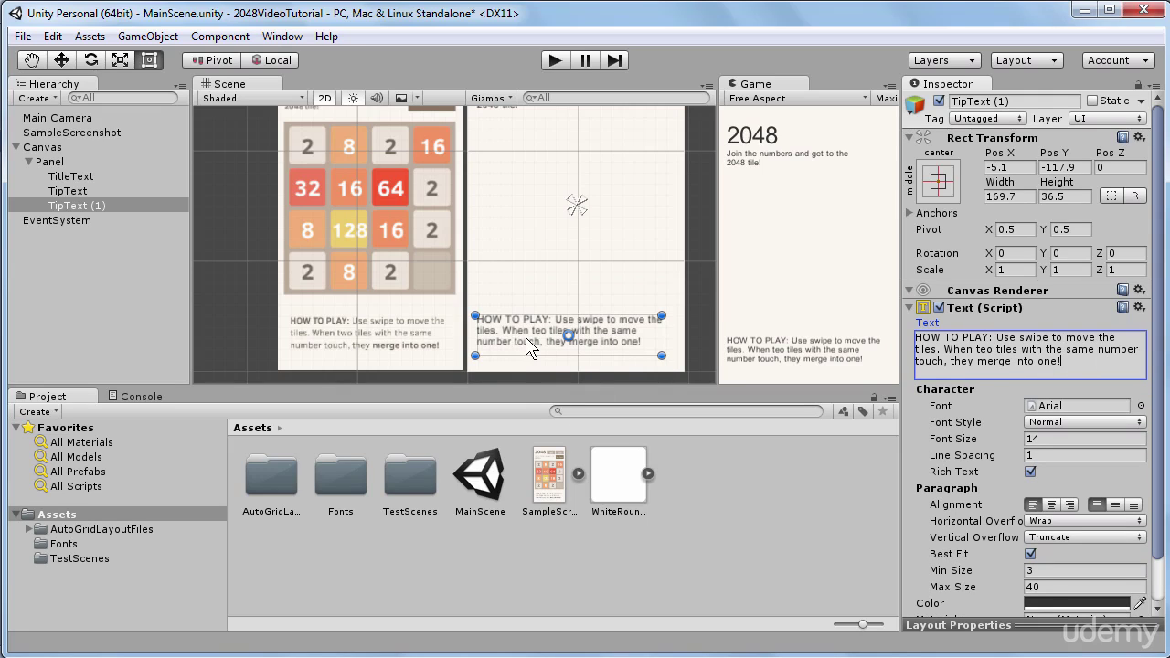
pyautogui.click(992, 356)
pyautogui.click(990, 351)
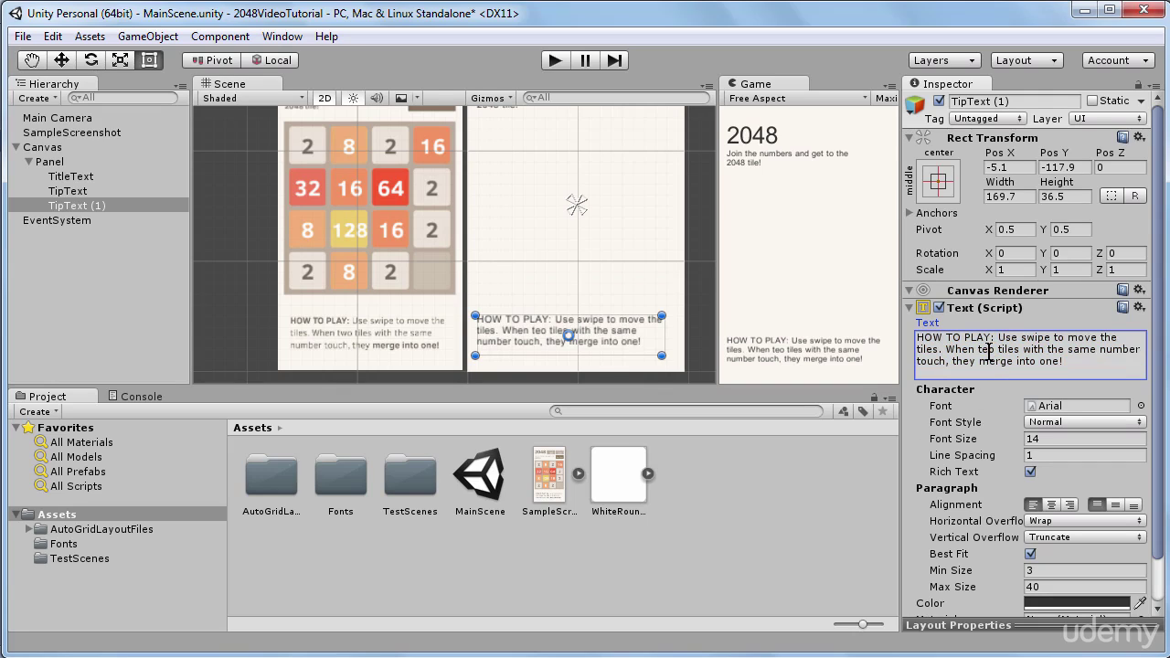
pyautogui.press('BackSpace')
pyautogui.write('w')
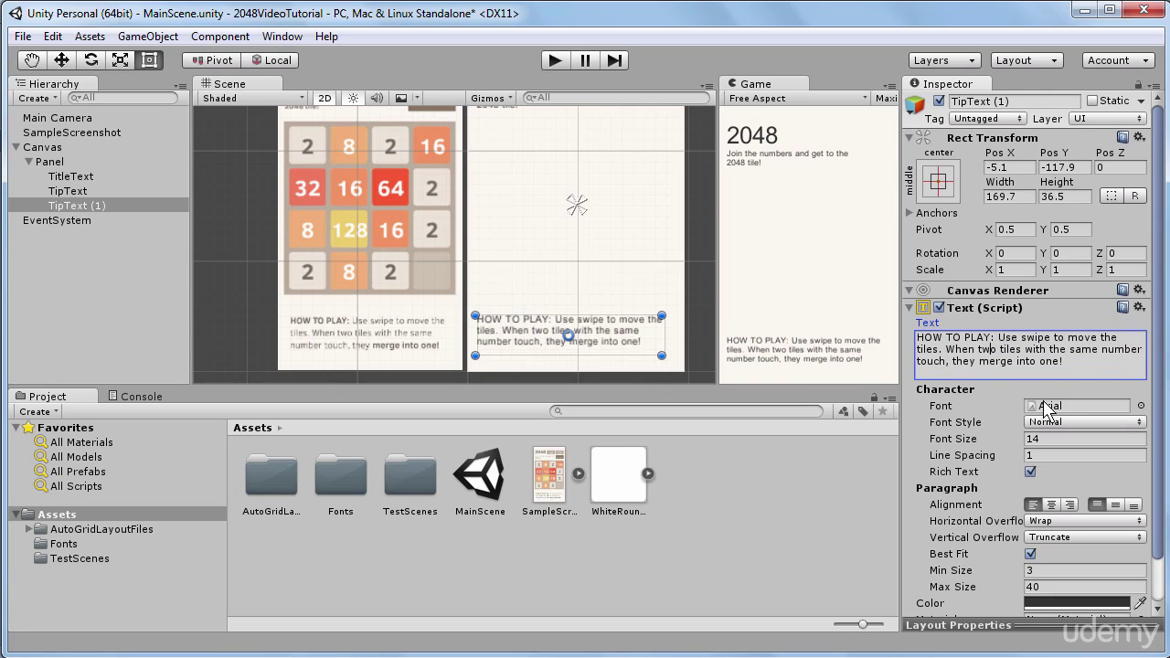
pyautogui.click(1070, 373)
# - Rename the duplicated text object TipText (1) as LowerText
pyautogui.click(99, 207)
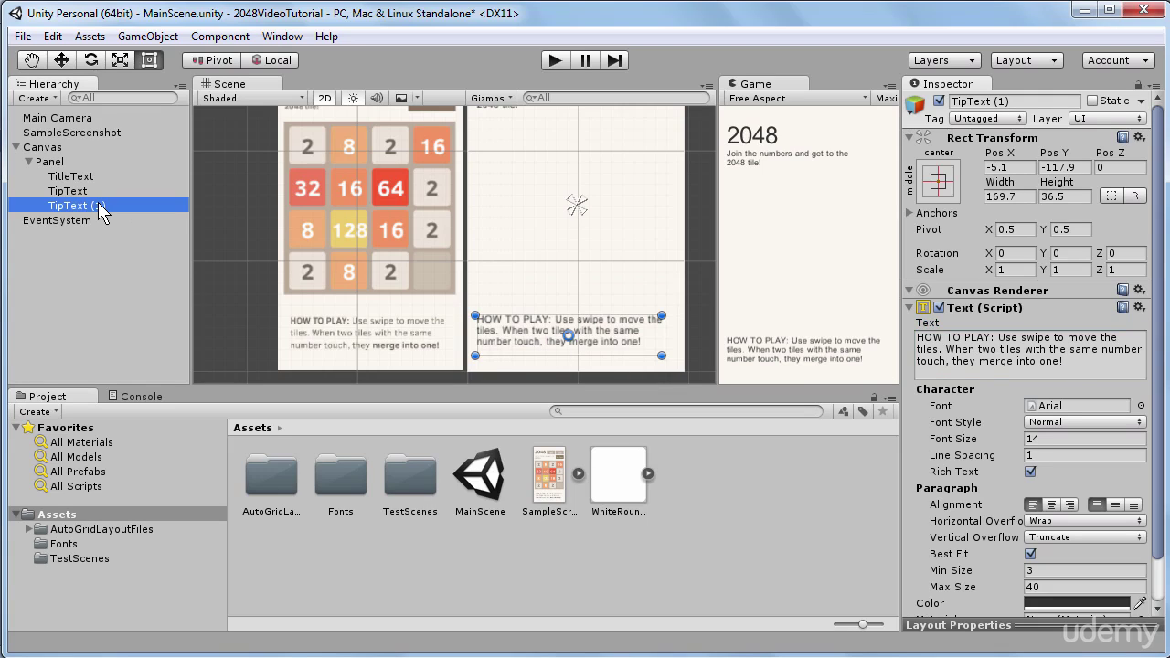
pyautogui.click(95, 207)
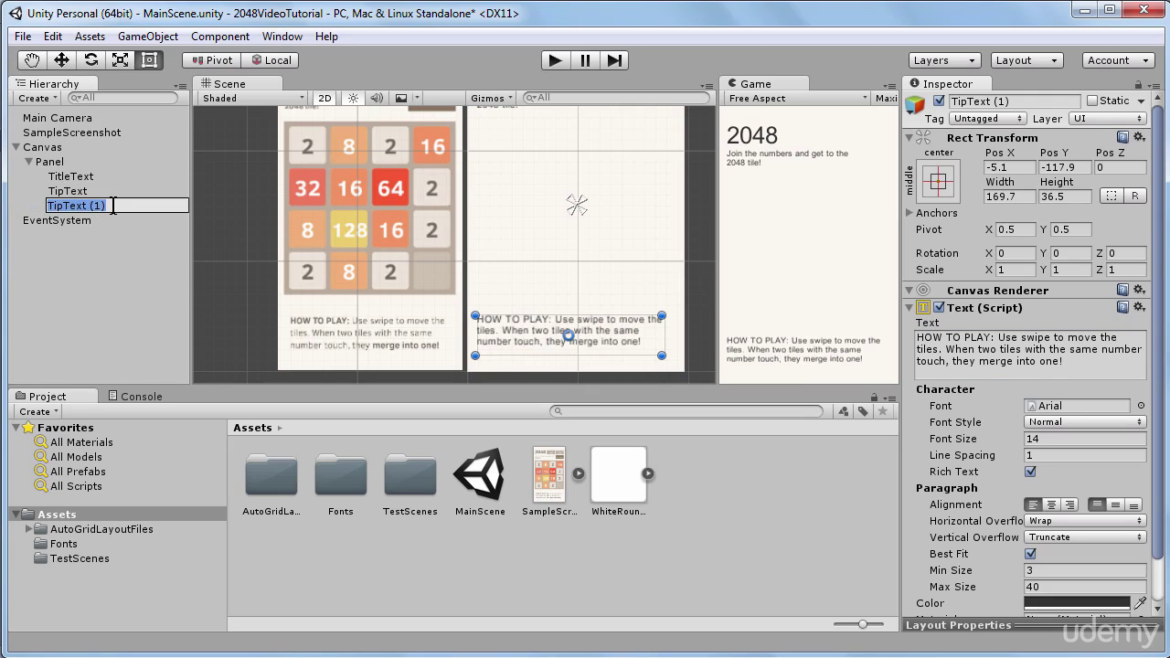
pyautogui.write('LowerText')
pyautogui.press('Return')
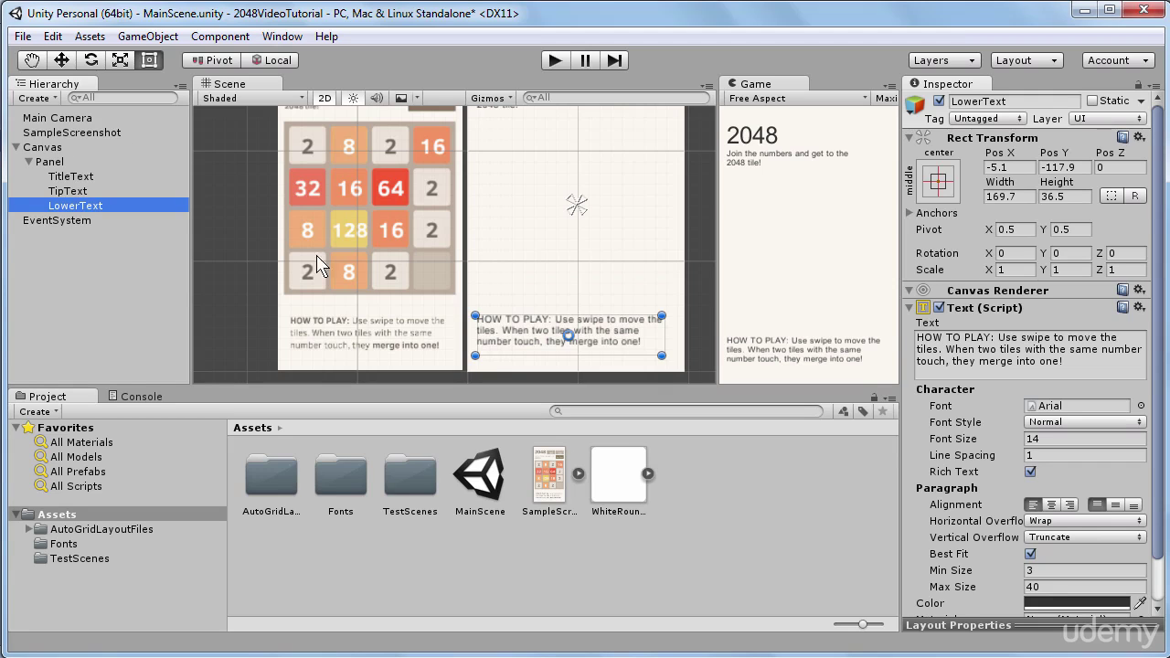
# - Add a UI Button as a child of Panel and narrow it from its left edge to about 65 wide
pyautogui.press('q')
pyautogui.moveTo(587, 230); pyautogui.dragTo(580, 287)
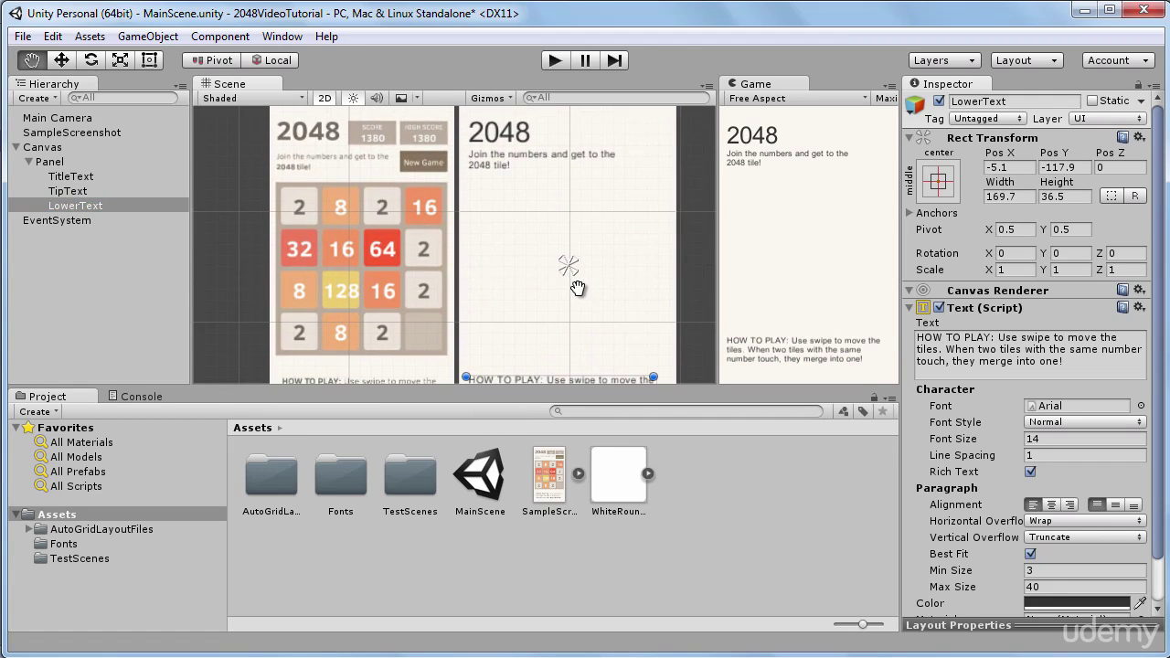
pyautogui.scroll(-1, 580, 279)
pyautogui.moveTo(583, 239); pyautogui.dragTo(508, 255)
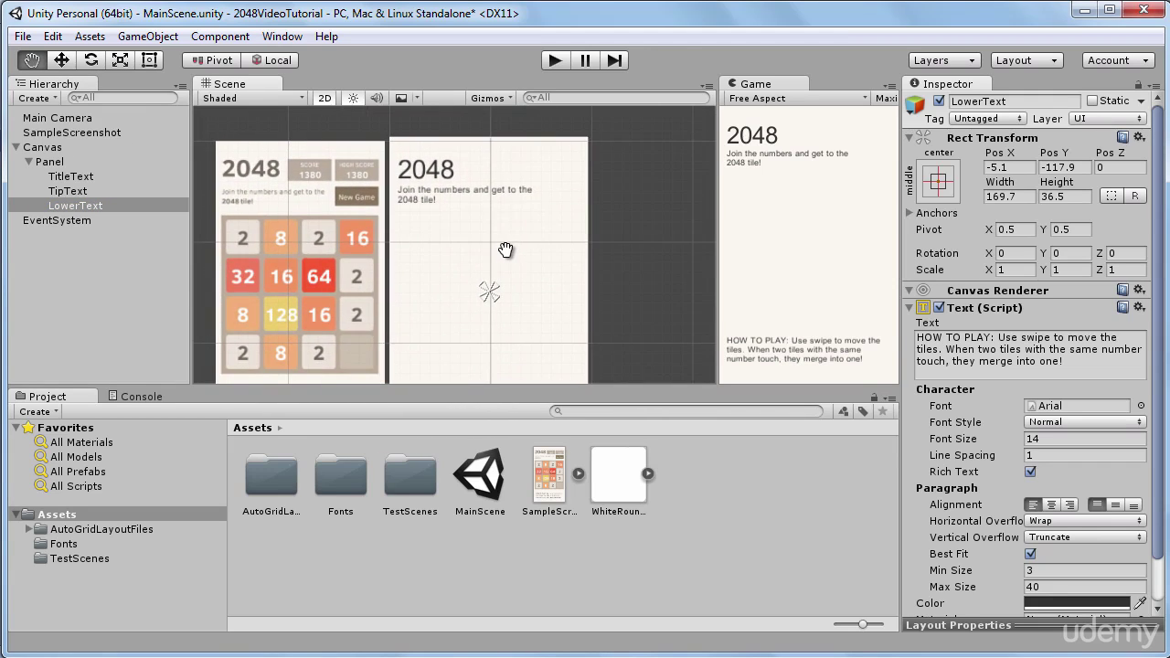
pyautogui.scroll(2, 503, 252)
pyautogui.press('t')
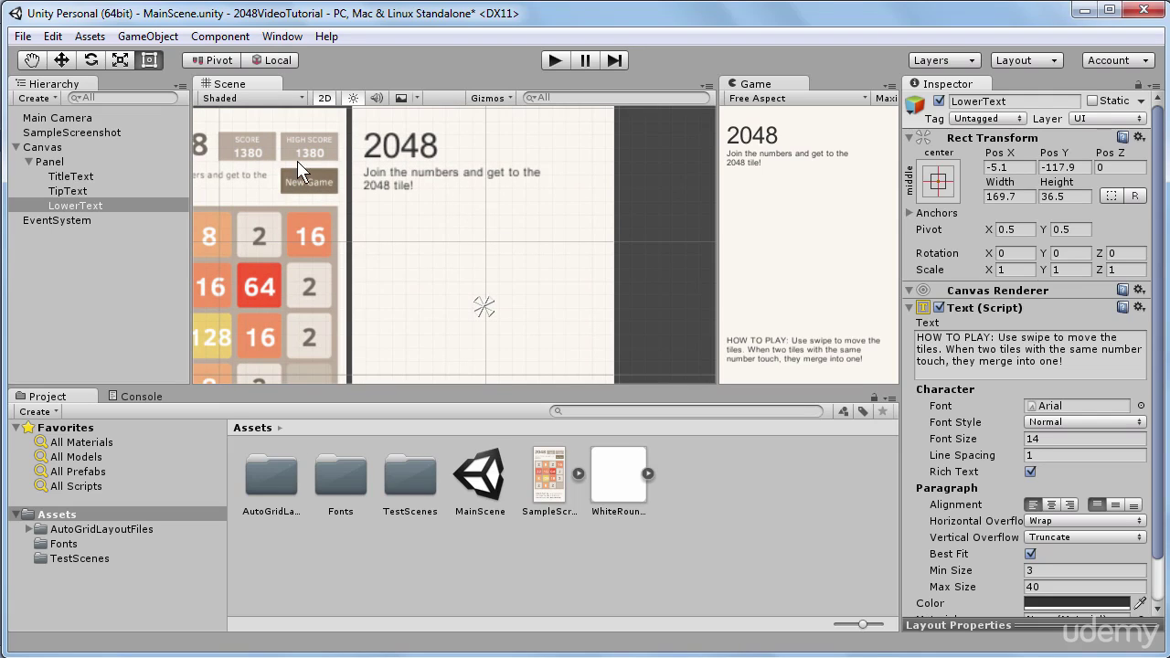
pyautogui.click(50, 162)
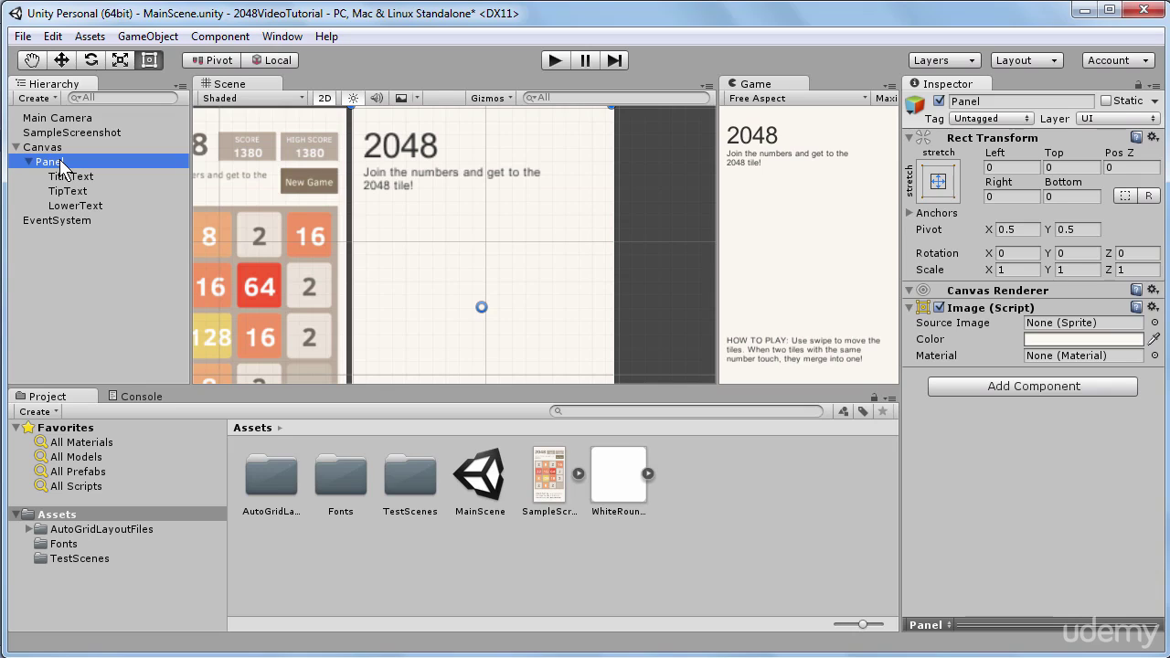
pyautogui.rightClick(61, 164)
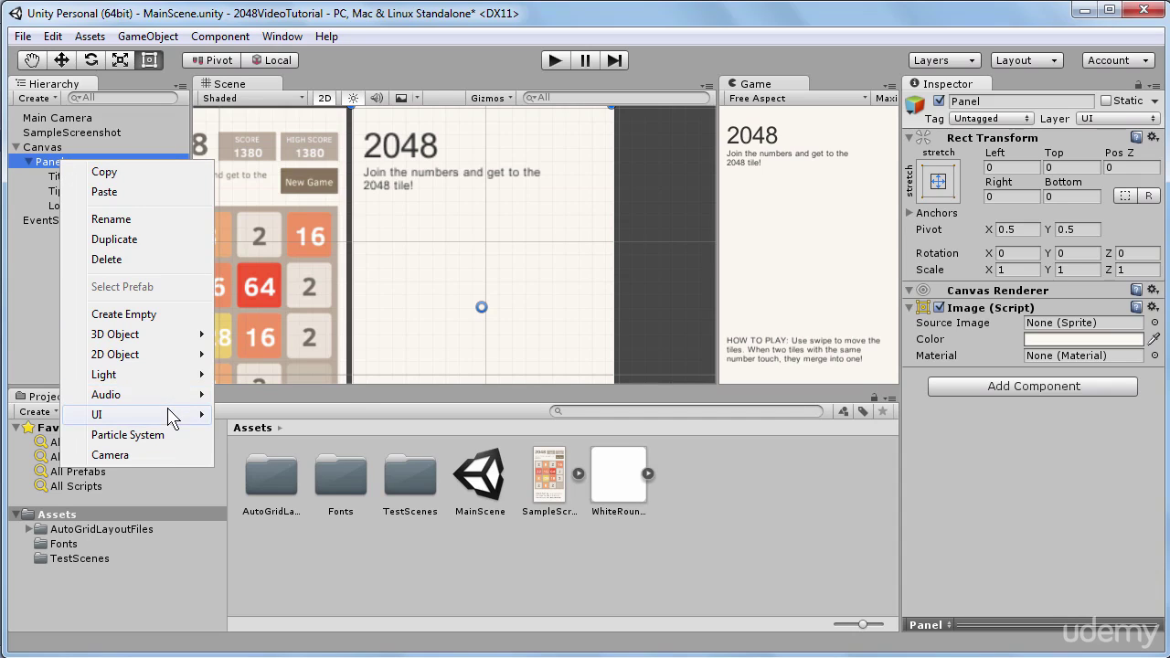
pyautogui.moveTo(178, 414)
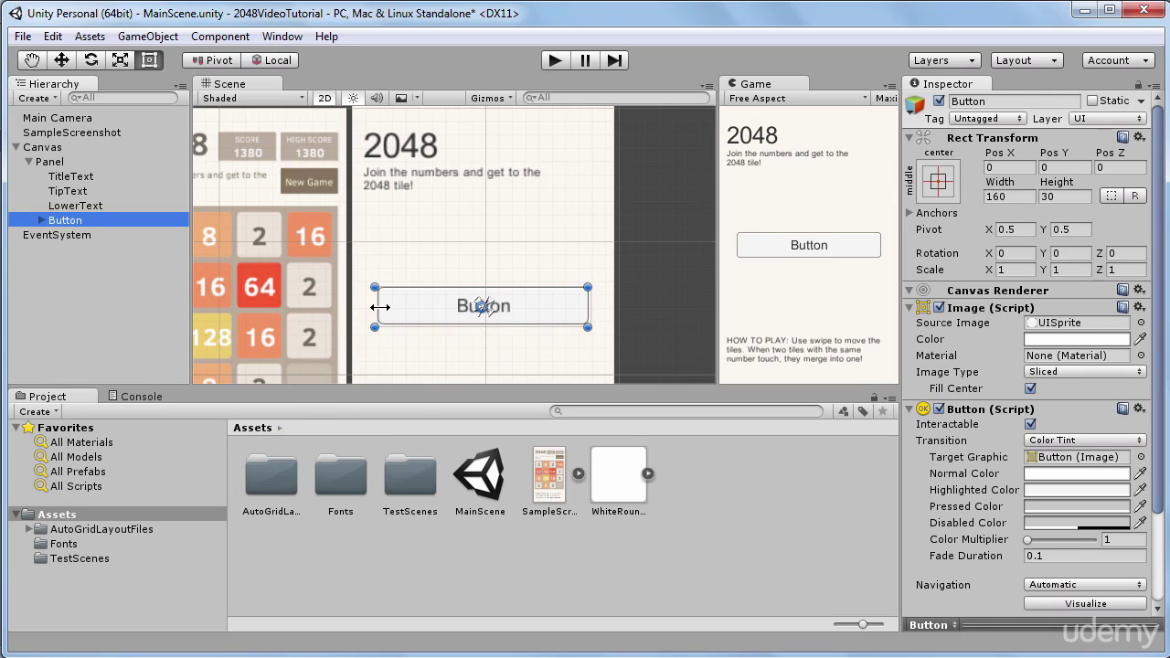
pyautogui.moveTo(375, 307); pyautogui.dragTo(546, 311)
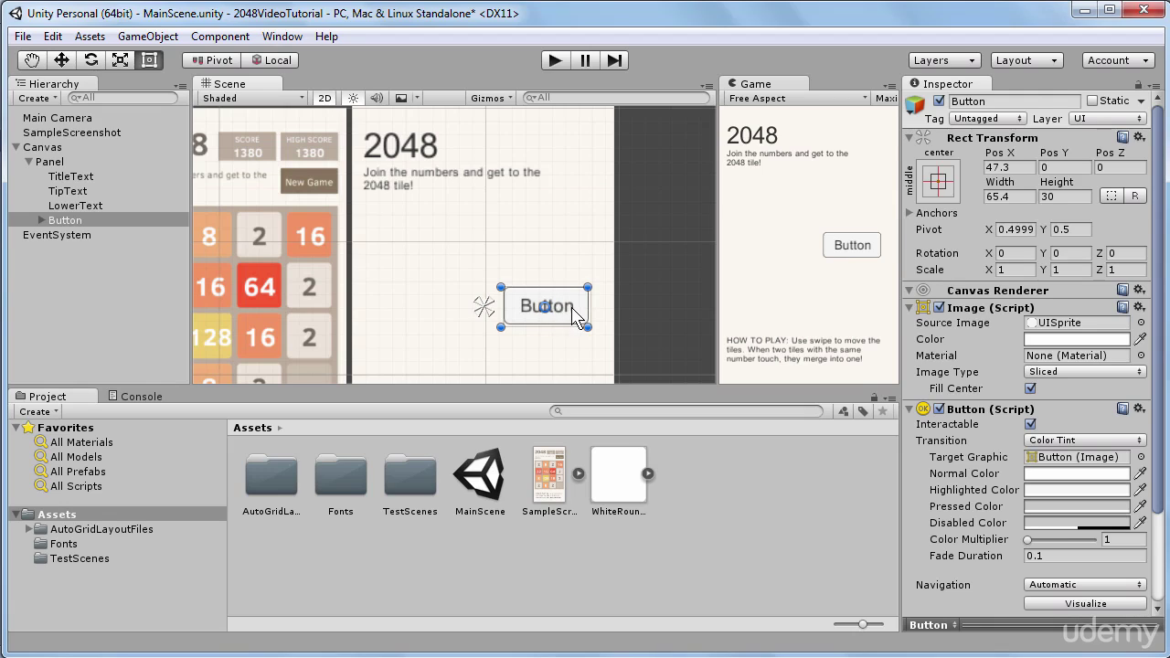
# - Move the button beside the tip text near the panel's edge and resize it to about 48 wide and 25 high
pyautogui.moveTo(570, 315); pyautogui.dragTo(605, 194)
pyautogui.moveTo(532, 187); pyautogui.dragTo(542, 186)
pyautogui.moveTo(619, 185); pyautogui.dragTo(587, 193)
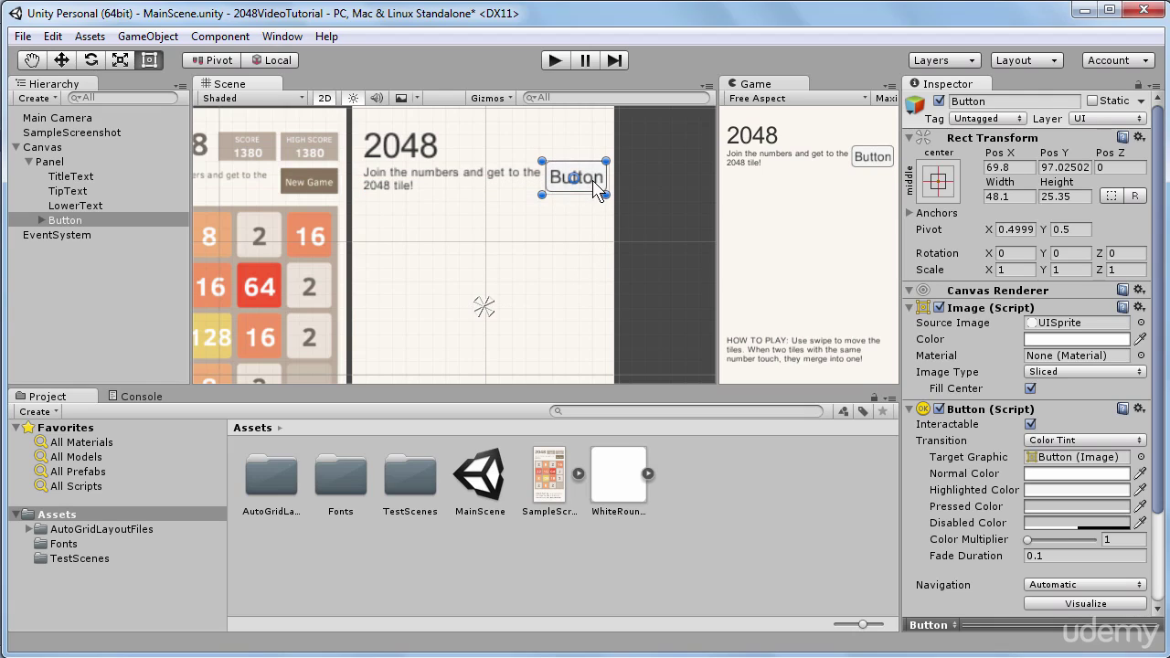
# - Set the text of the button's child Text object to "New Game"
pyautogui.click(40, 222)
pyautogui.click(63, 235)
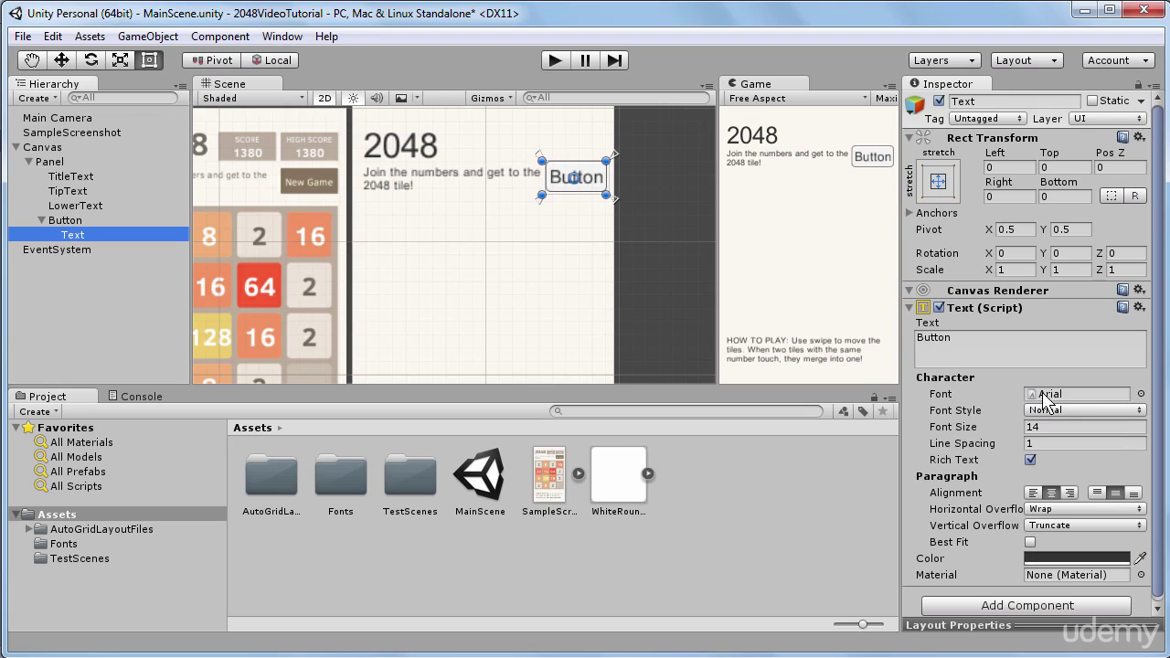
pyautogui.click(972, 343)
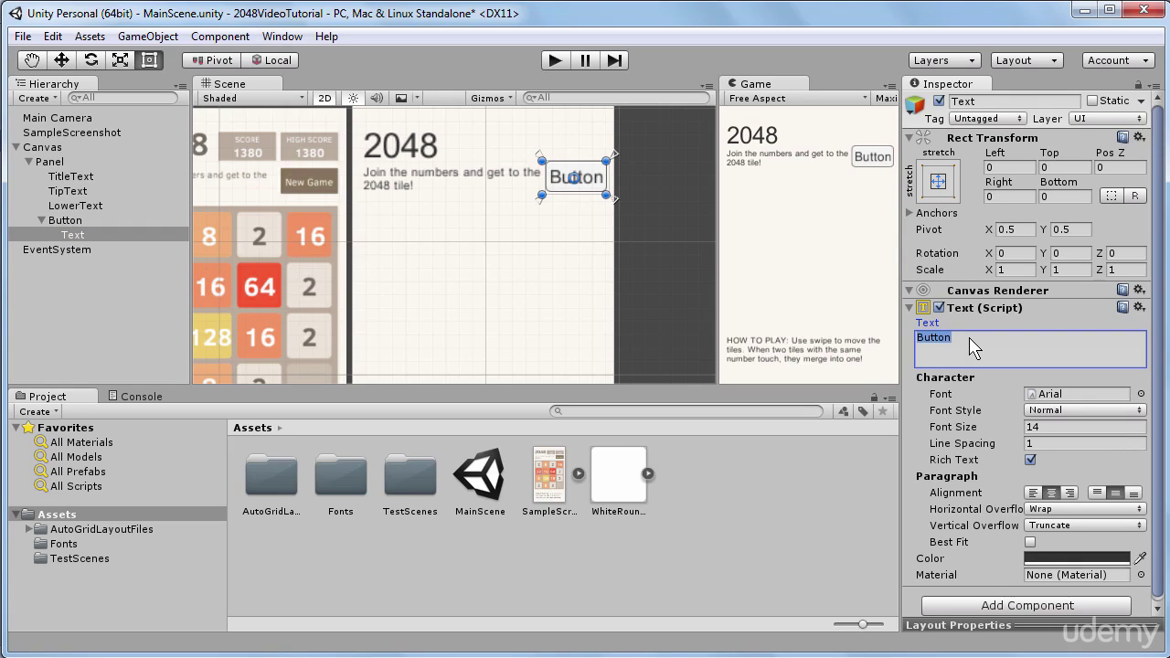
pyautogui.press('BackSpace')
pyautogui.write('New')
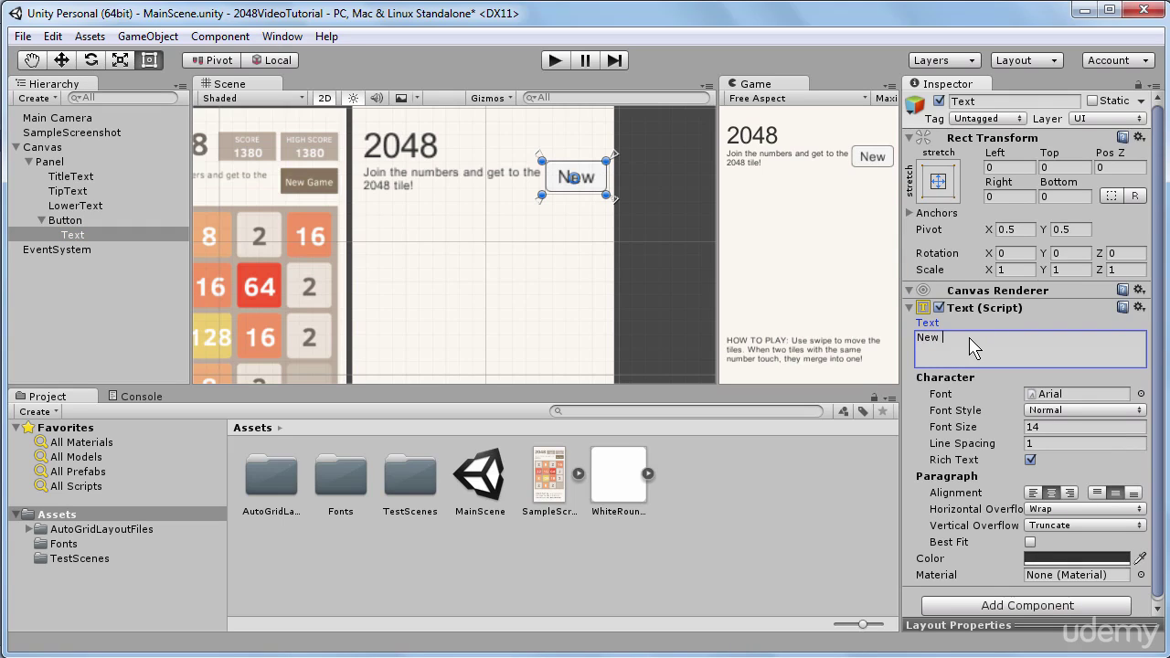
pyautogui.write(' Game')
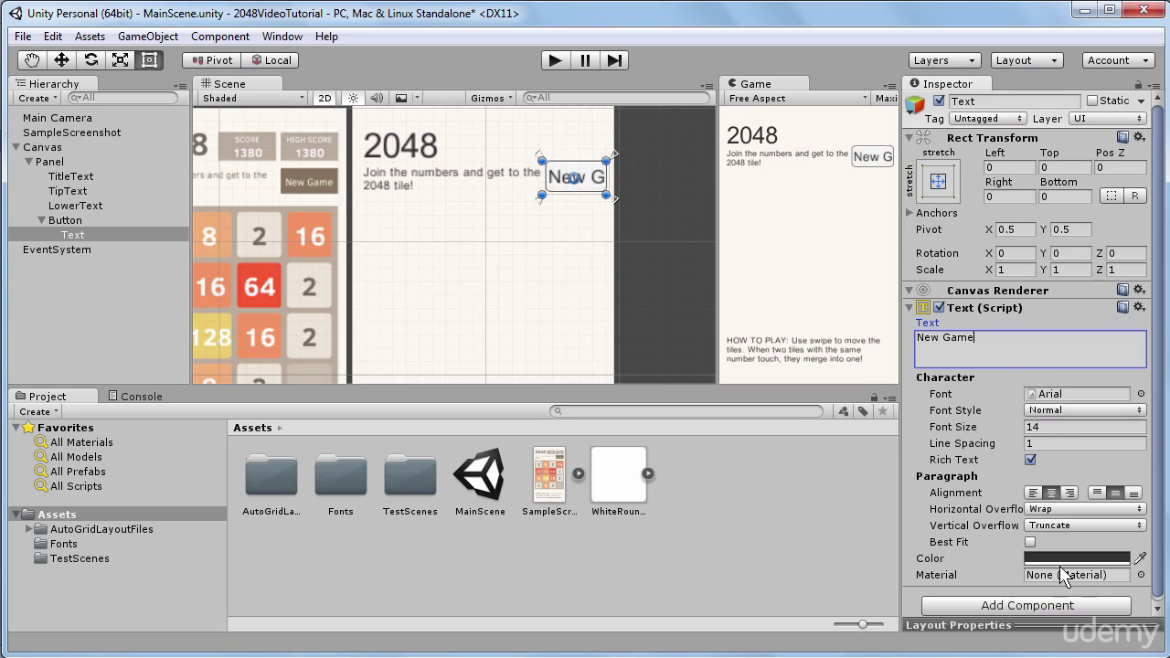
# - Enable Best Fit on the button's text with a minimum size of 3
pyautogui.click(1030, 542)
pyautogui.click(1050, 560)
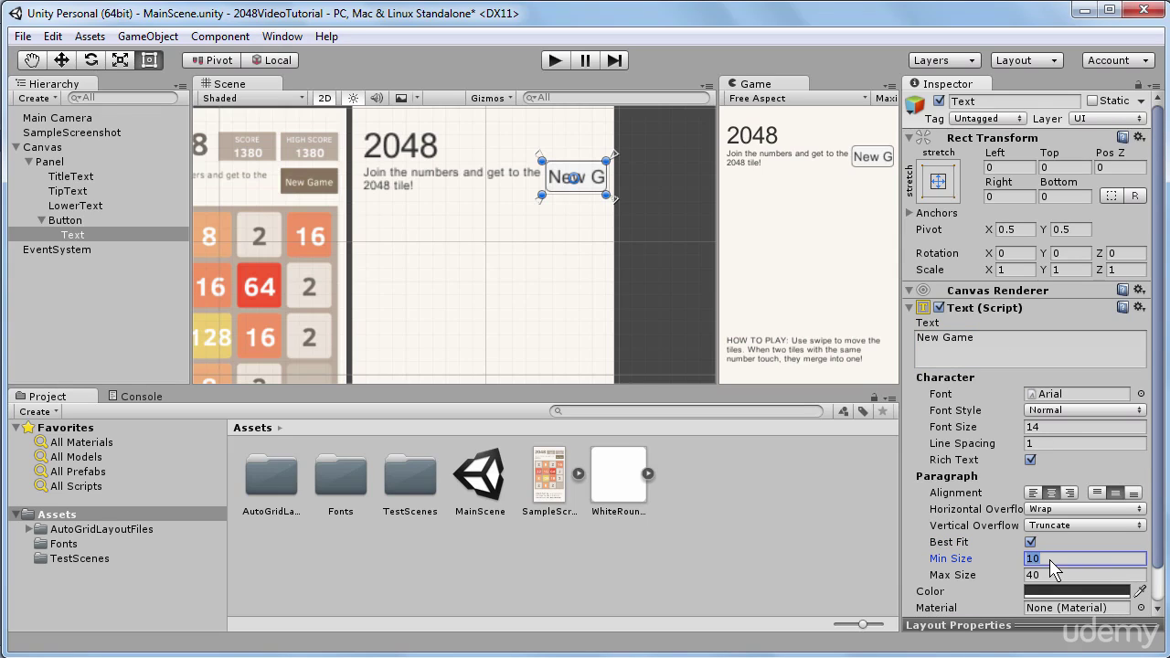
pyautogui.write('3')
# - Narrow TipText's box on the side facing the button, and widen the button to about 56
pyautogui.click(407, 183)
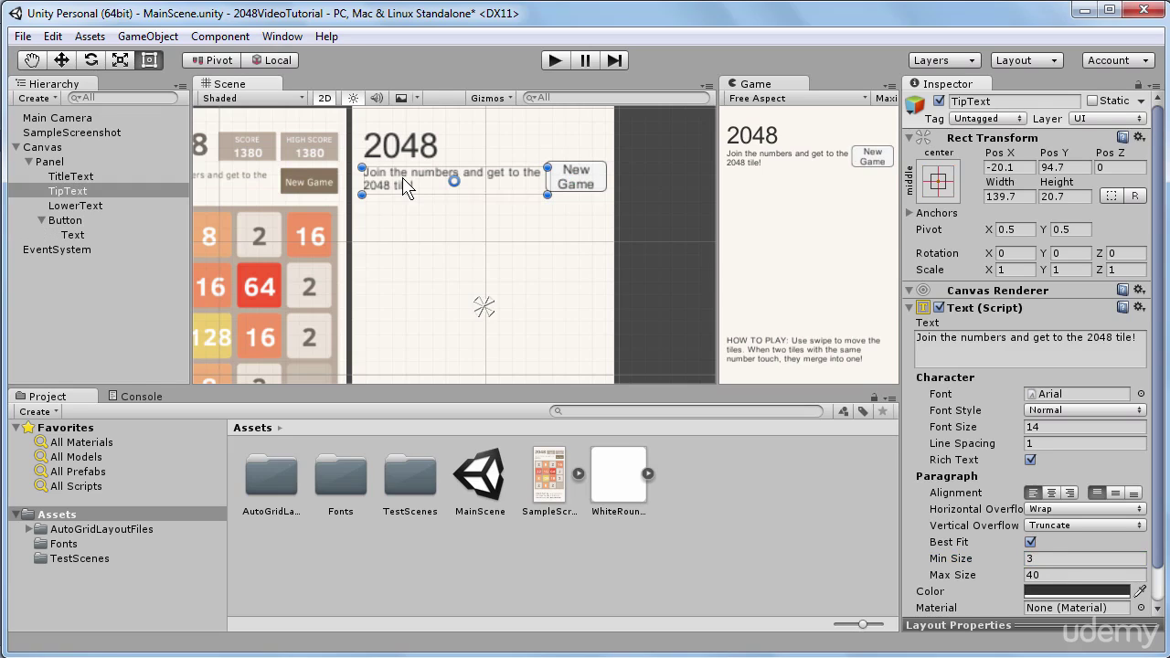
pyautogui.moveTo(547, 180); pyautogui.dragTo(527, 179)
pyautogui.click(576, 194)
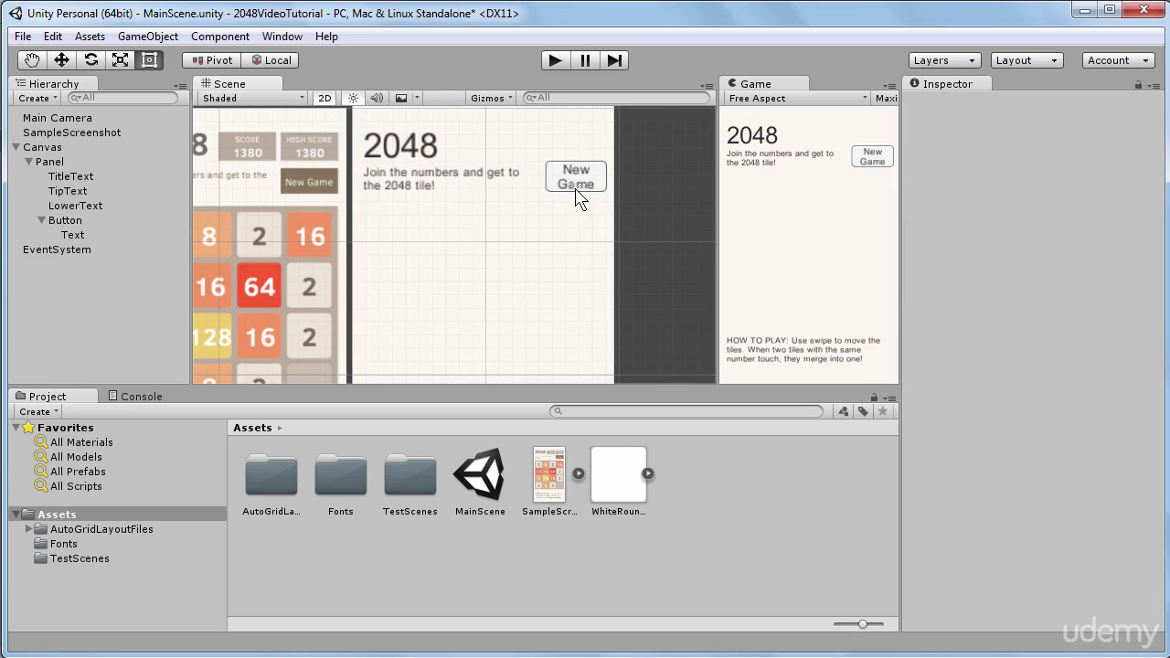
pyautogui.click(592, 188)
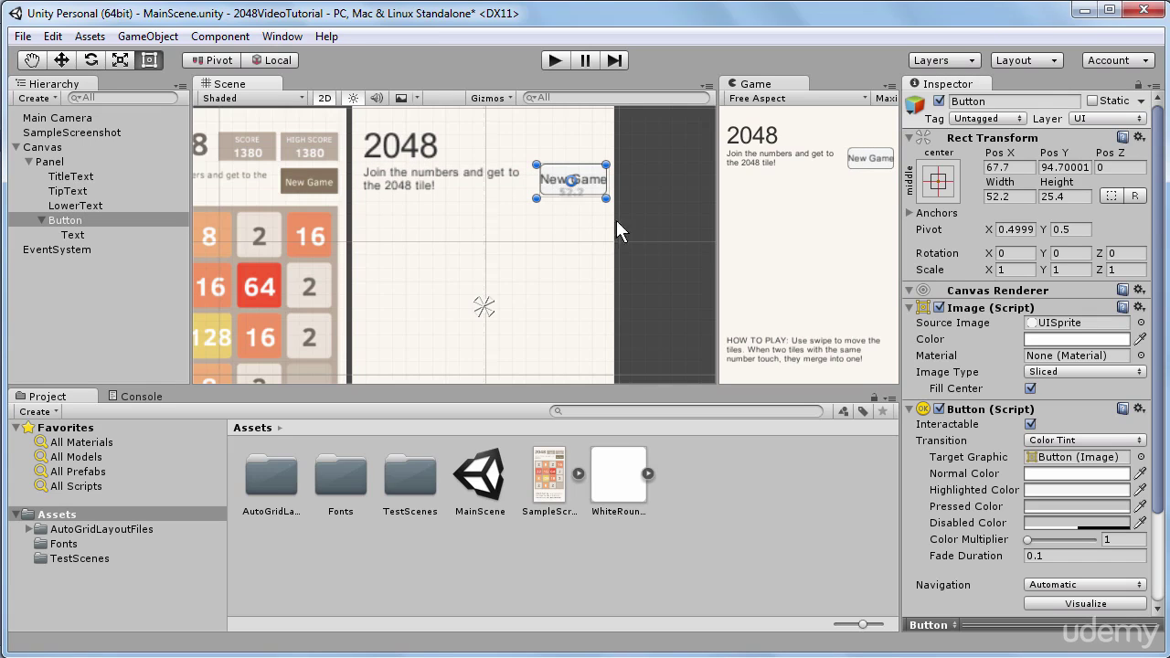
pyautogui.click(546, 183)
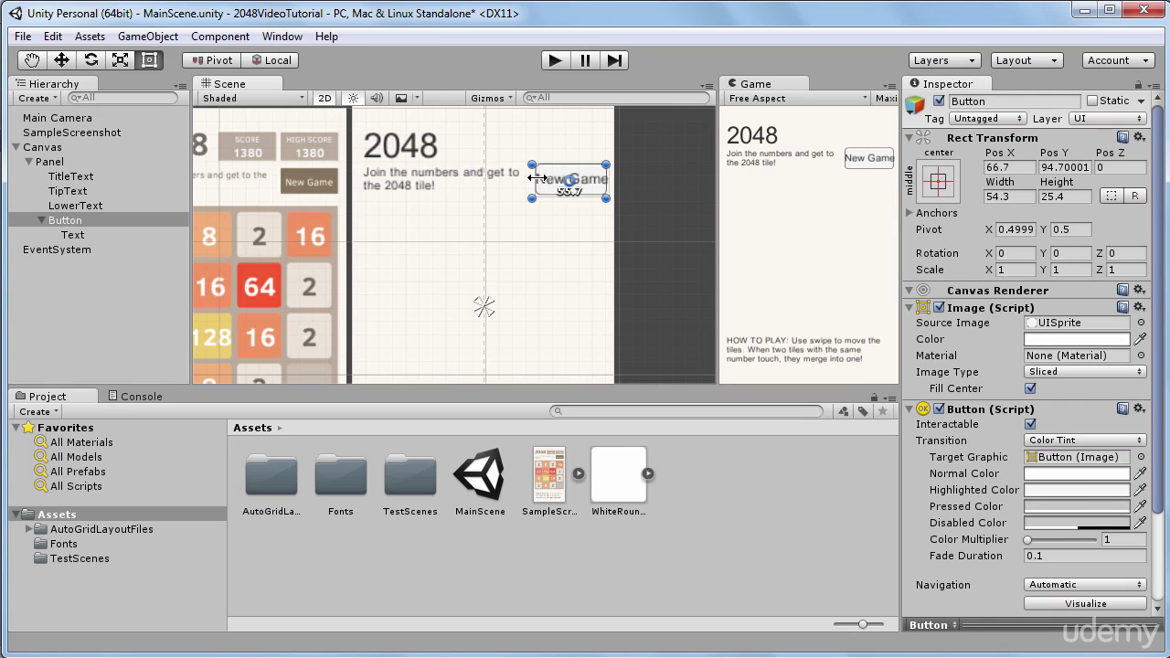
# - Set the button's image color to the brown sampled from the New Game button in the sample screenshot
pyautogui.click(62, 221)
pyautogui.scroll(-2, 1086, 423)
pyautogui.scroll(2, 1088, 423)
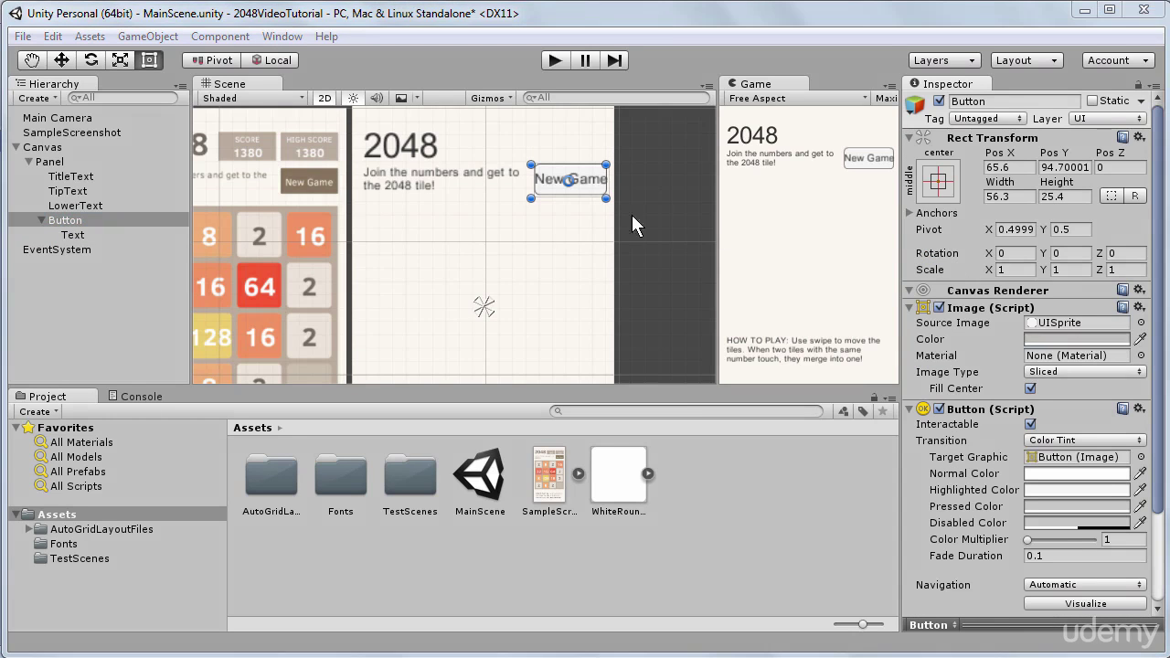
pyautogui.click(314, 174)
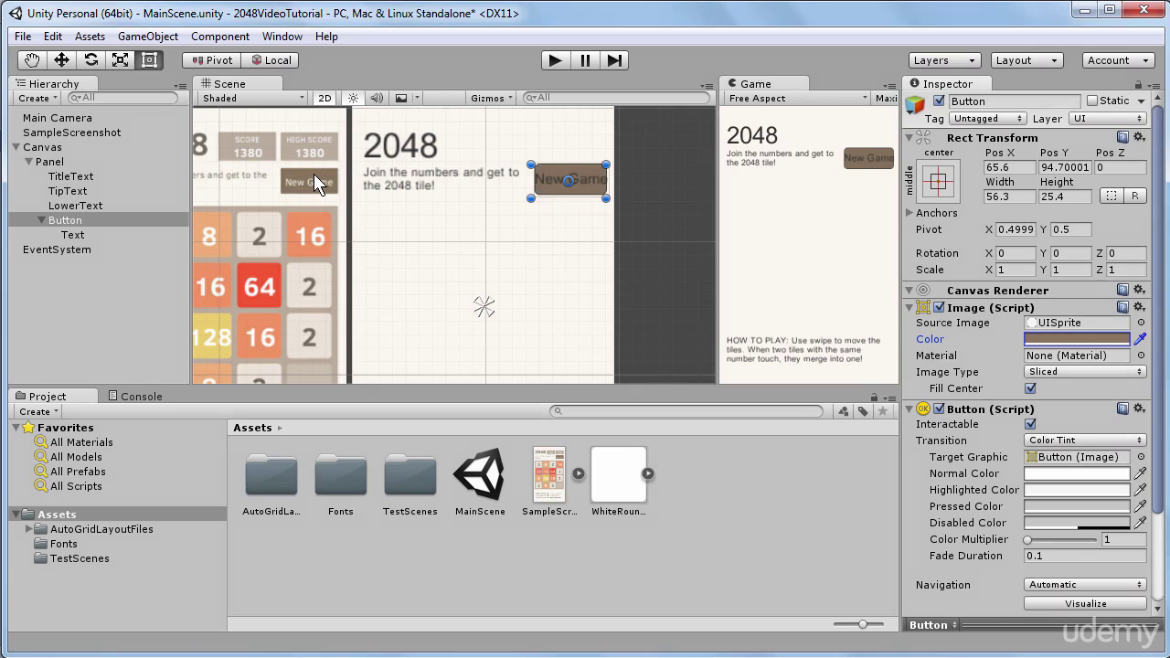
# - Set the button's source image to None
pyautogui.click(1139, 324)
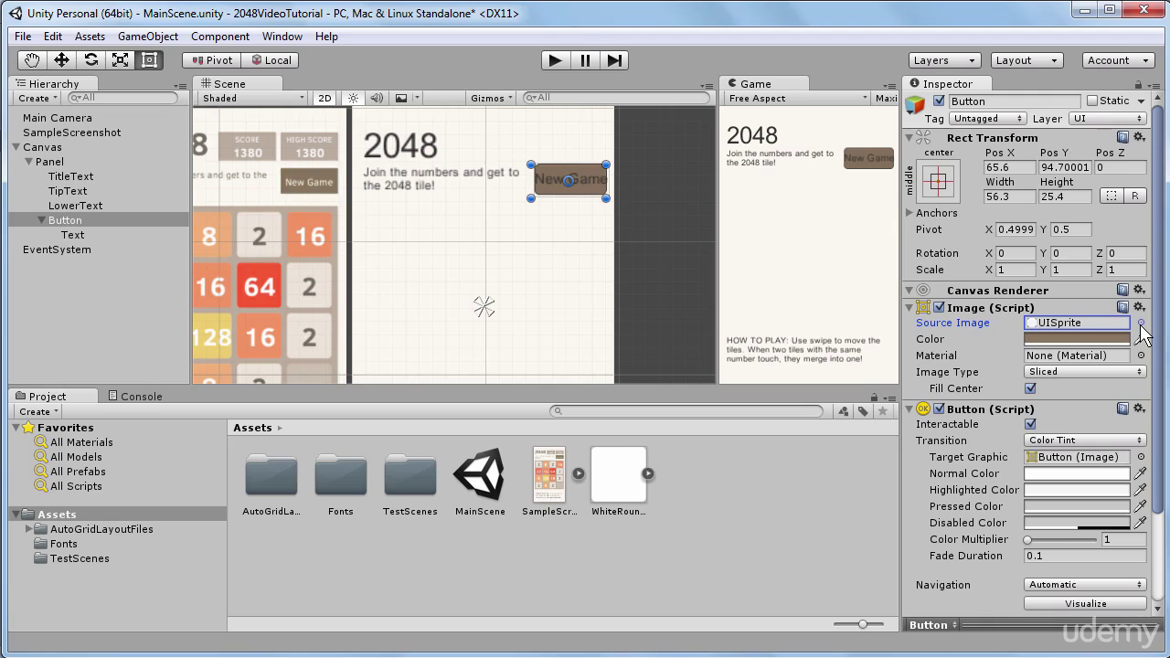
pyautogui.click(1140, 325)
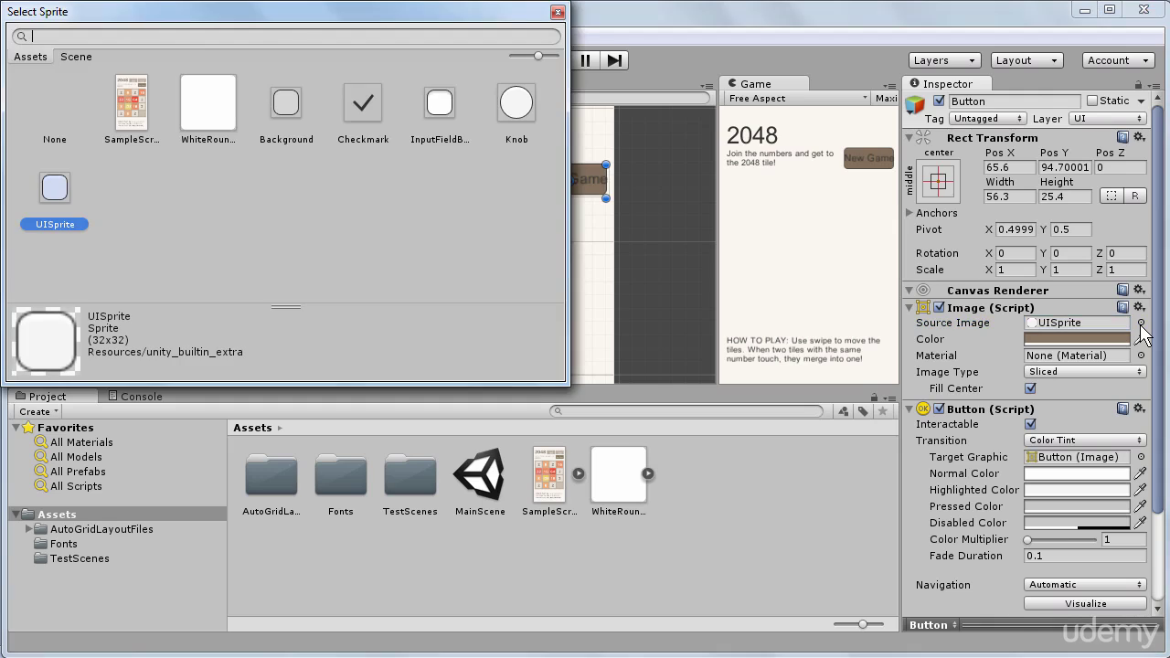
pyautogui.click(44, 102)
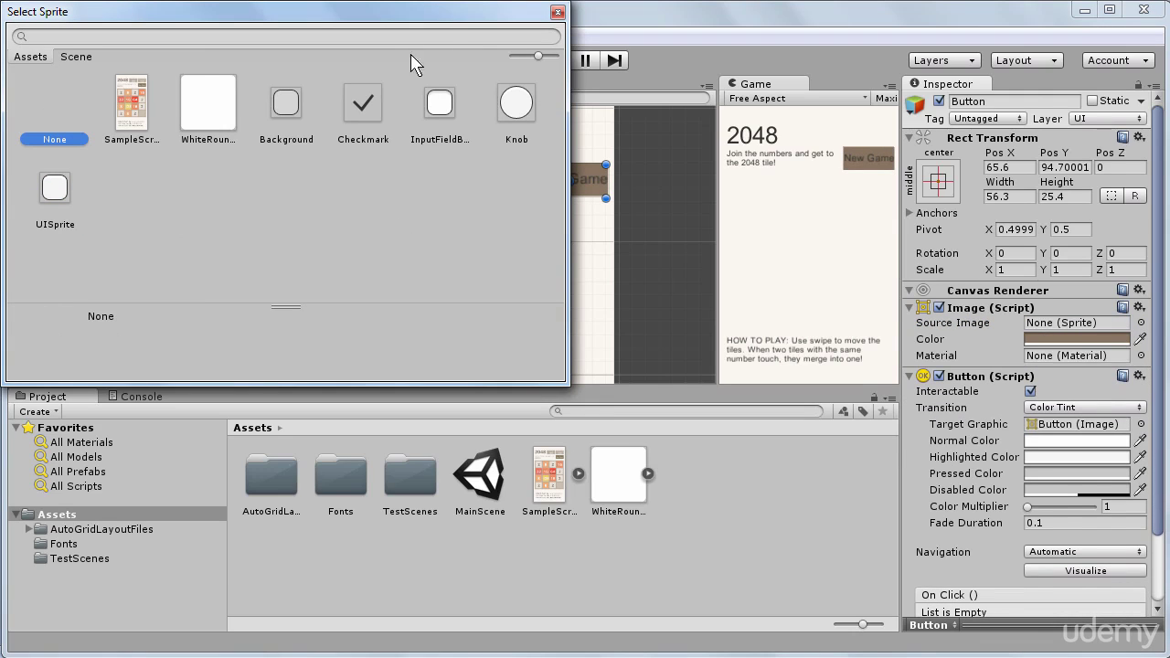
pyautogui.click(557, 12)
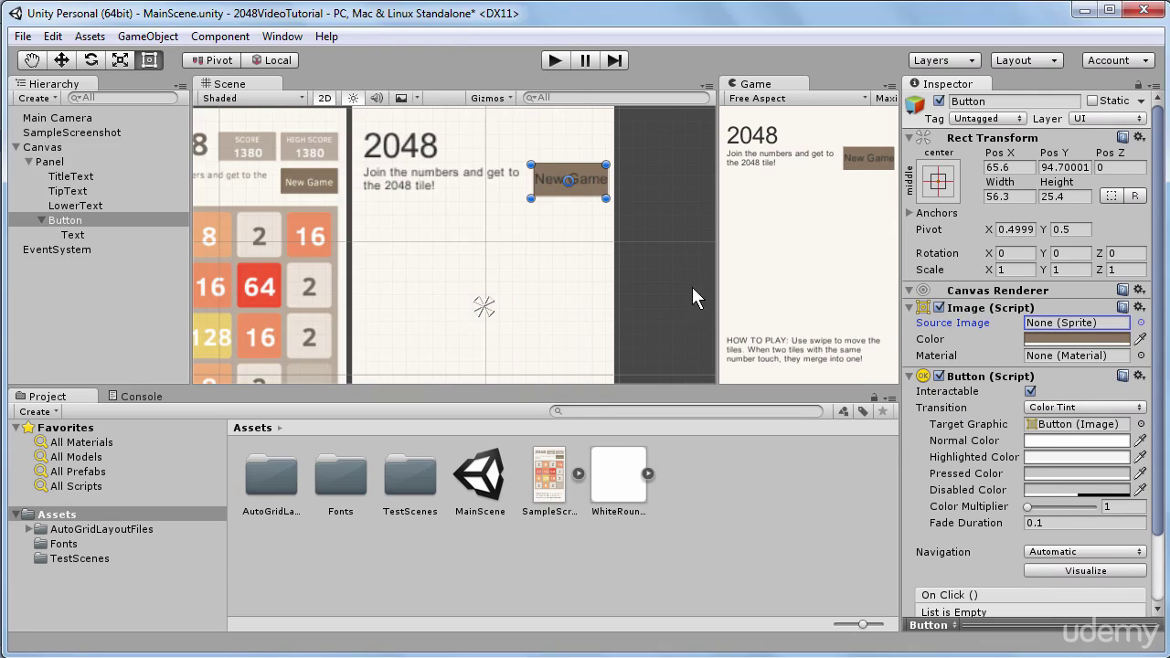
# - Change the color of the button's New Game text to white (FFFFFFFF)
pyautogui.click(78, 237)
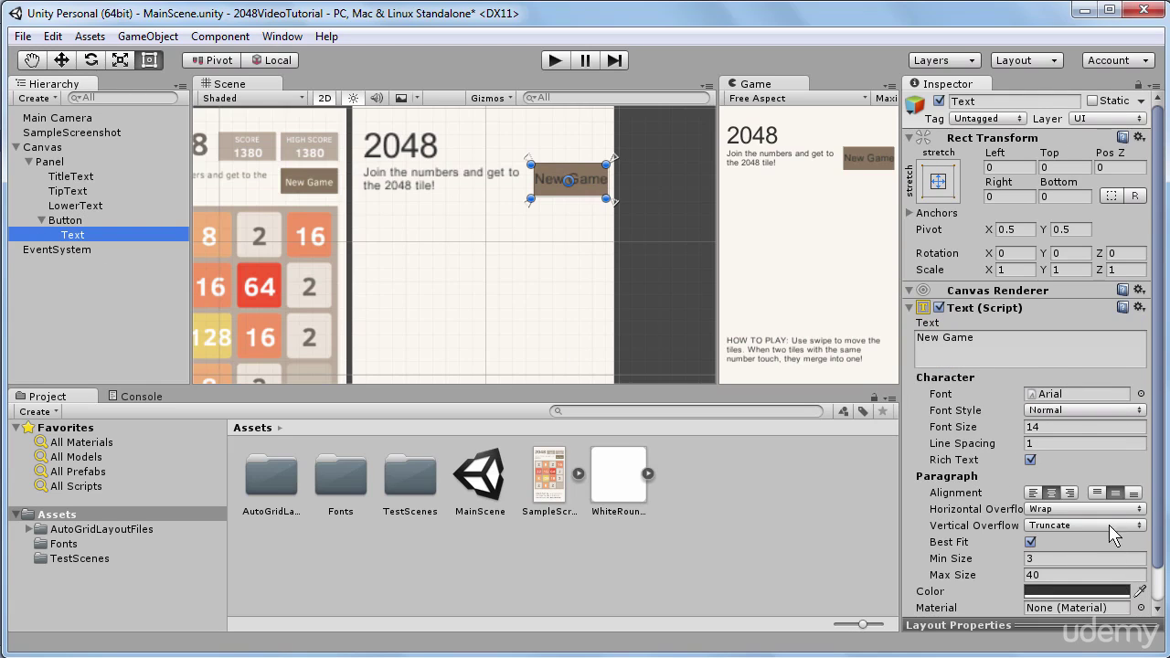
pyautogui.scroll(-1, 1110, 531)
pyautogui.click(1088, 552)
pyautogui.moveTo(92, 128)
pyautogui.mouseDown()
pyautogui.moveTo(32, 116)
pyautogui.moveTo(16, 68)
pyautogui.mouseUp()
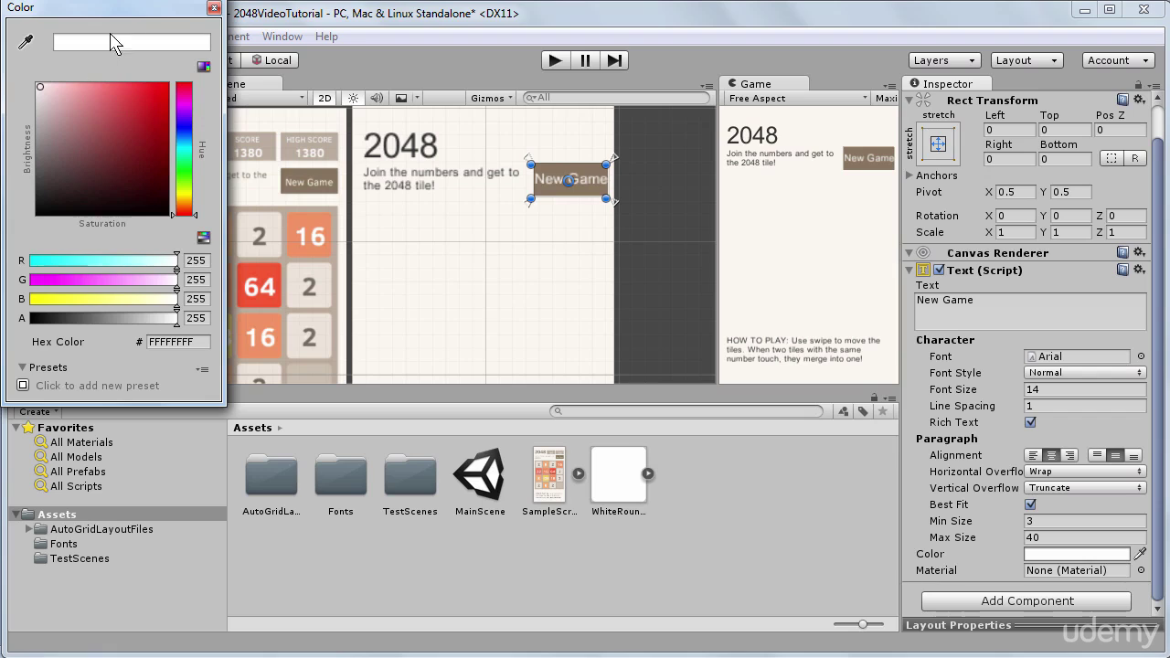
pyautogui.click(213, 8)
pyautogui.click(585, 237)
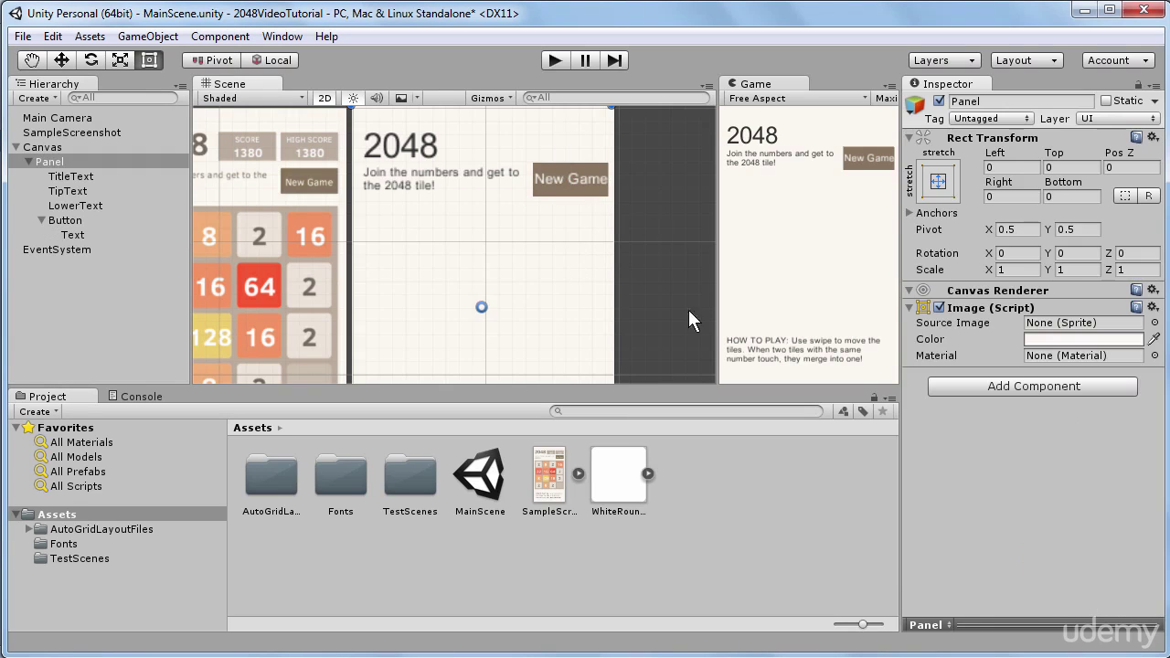
# - Inset the New Game text box within the button by about 2.9 on the left and 3.5 on the right
pyautogui.click(113, 166)
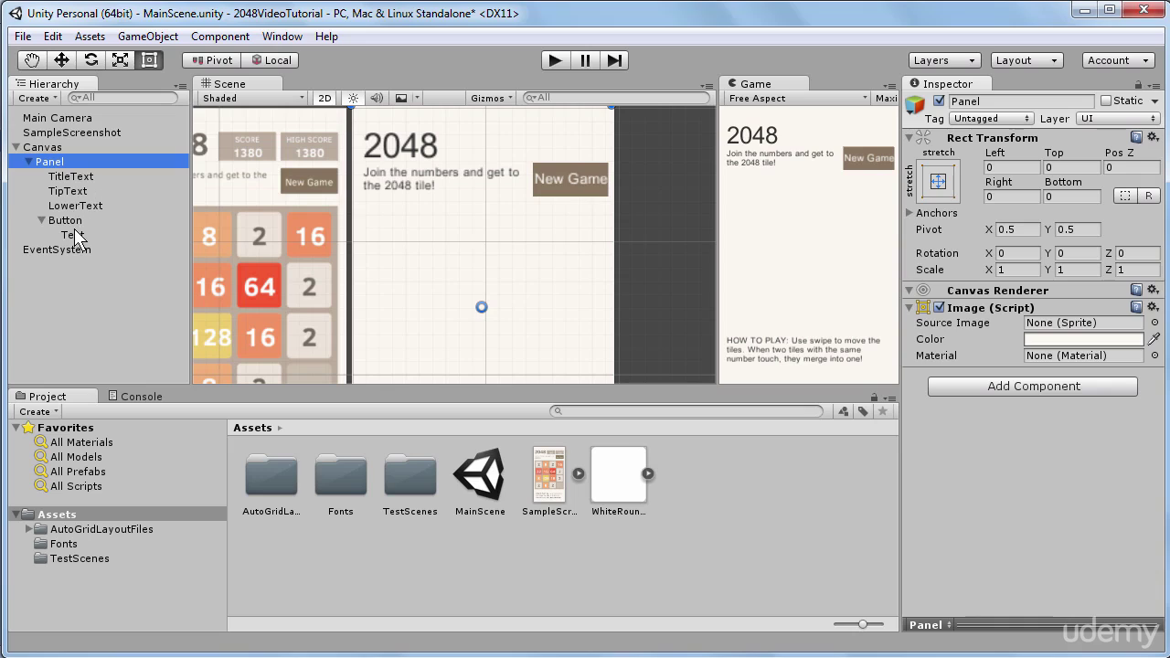
pyautogui.click(74, 234)
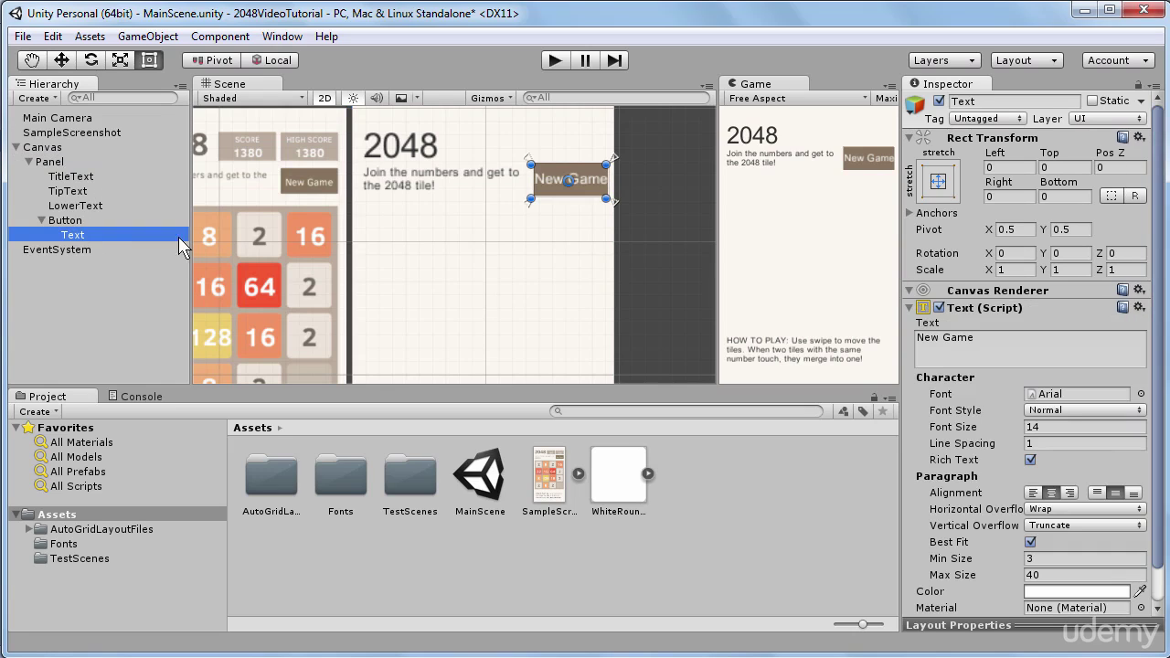
pyautogui.moveTo(605, 189)
pyautogui.mouseDown()
pyautogui.moveTo(543, 181)
pyautogui.moveTo(603, 184)
pyautogui.mouseUp()
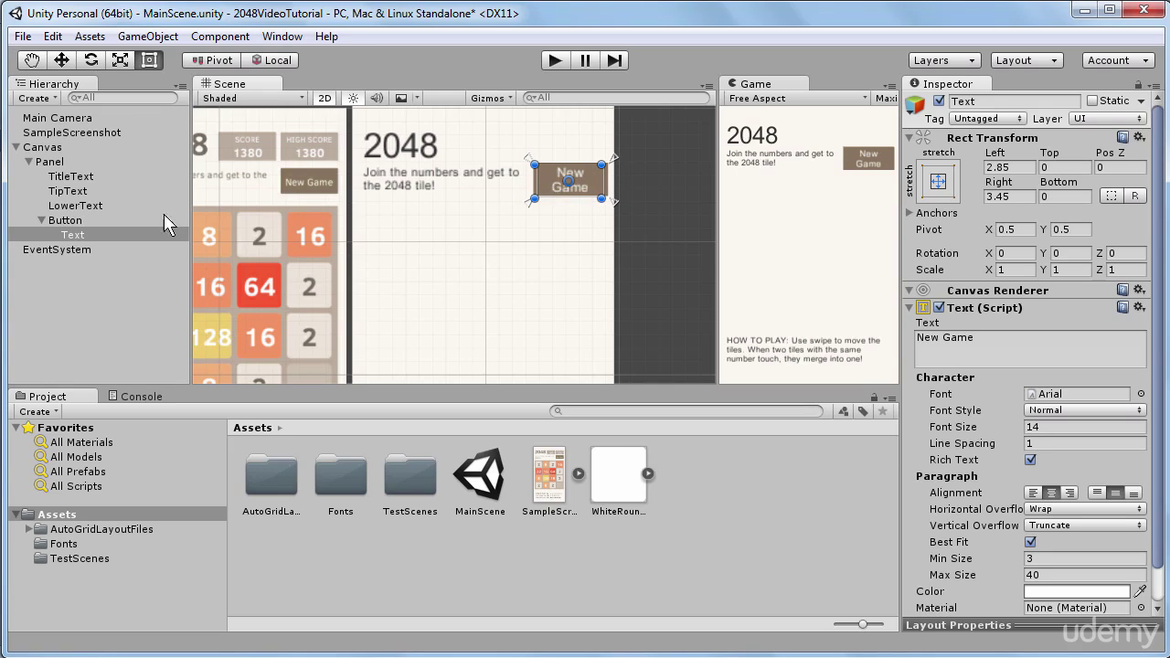
# - Widen the button slightly from its left edge so the New Game label fits on one line
pyautogui.click(80, 221)
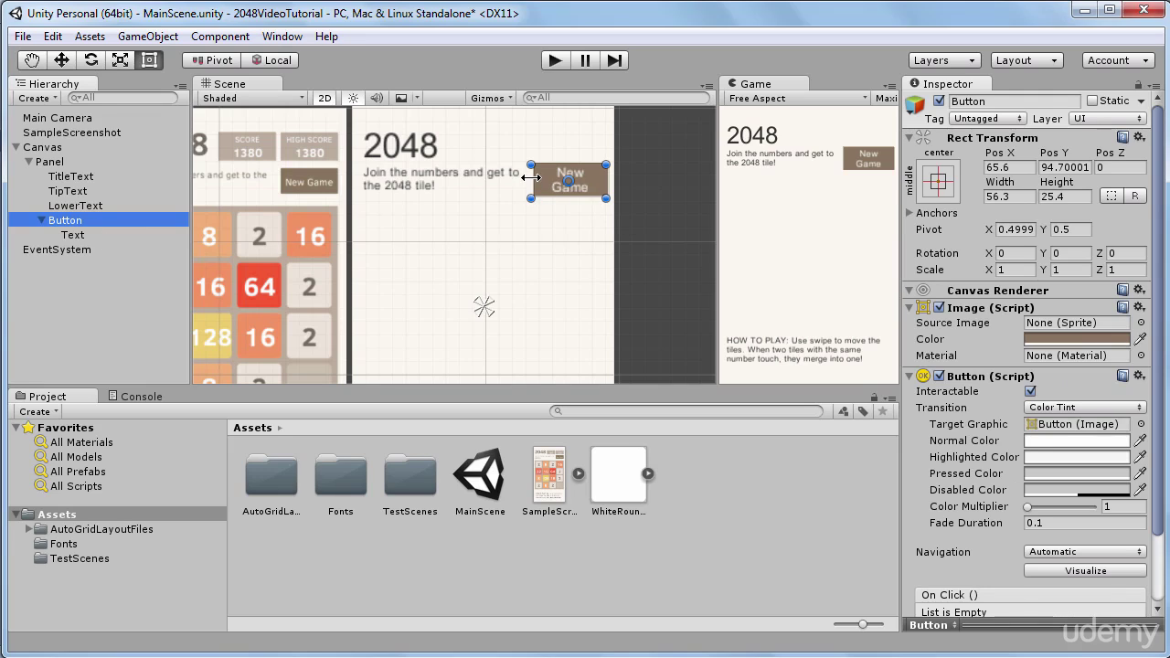
pyautogui.moveTo(529, 180); pyautogui.dragTo(525, 179)
pyautogui.click(590, 279)
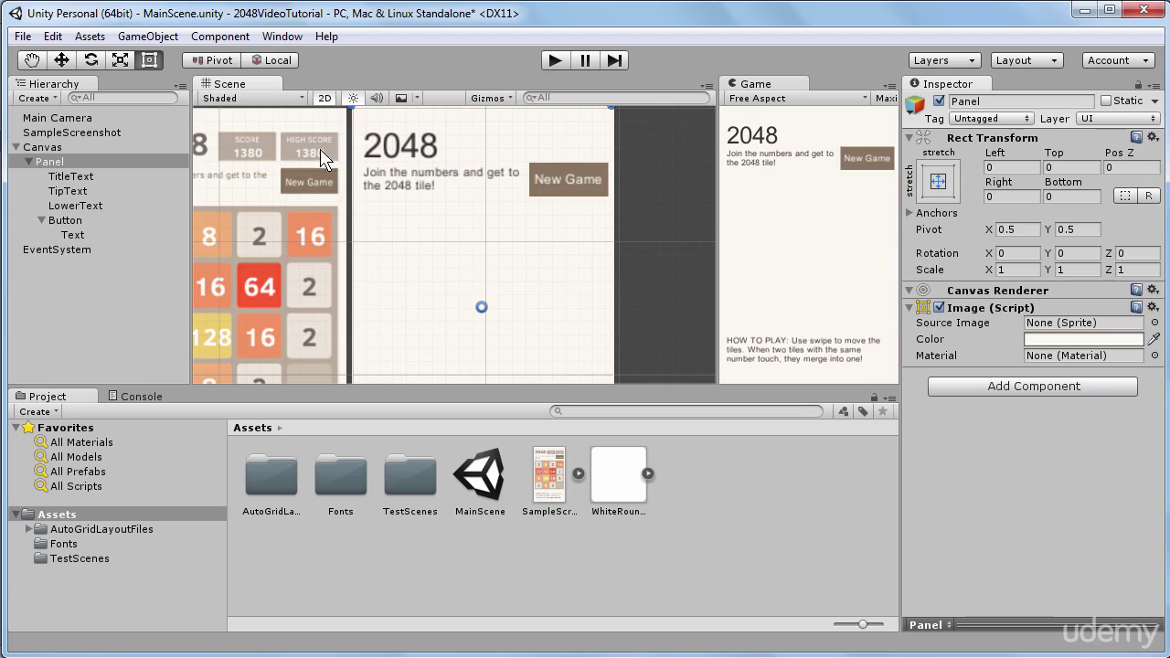
# - Add a UI Image as a child of Panel and place it beside the 2048 title, about 52 wide and 28 high
pyautogui.rightClick(75, 162)
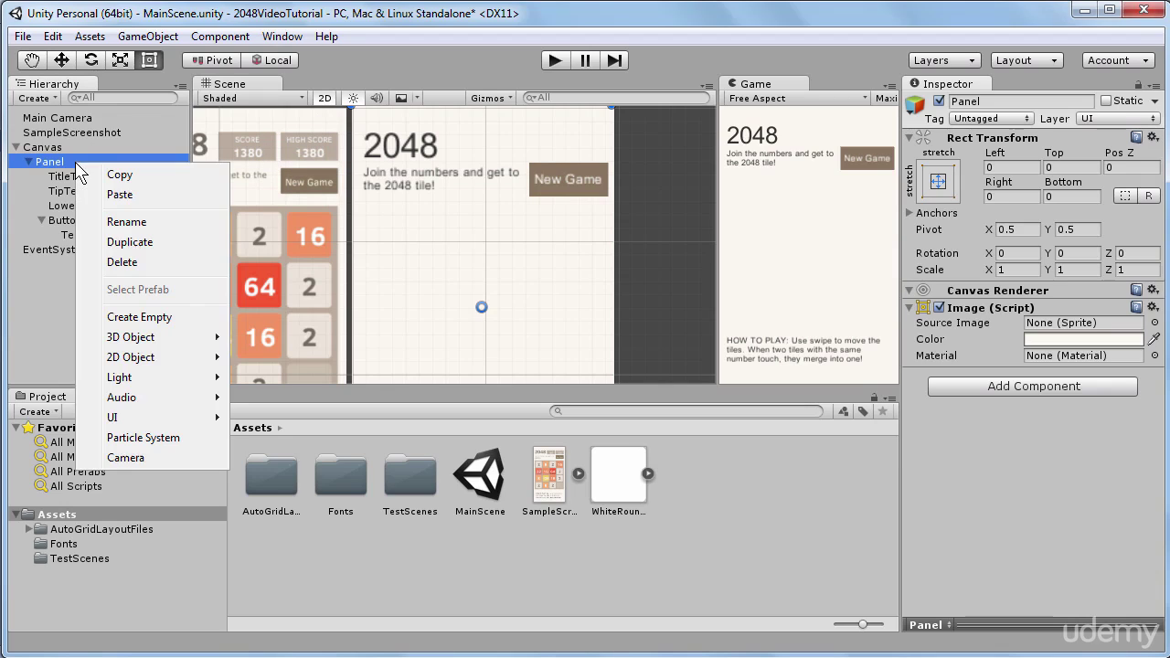
pyautogui.moveTo(162, 418)
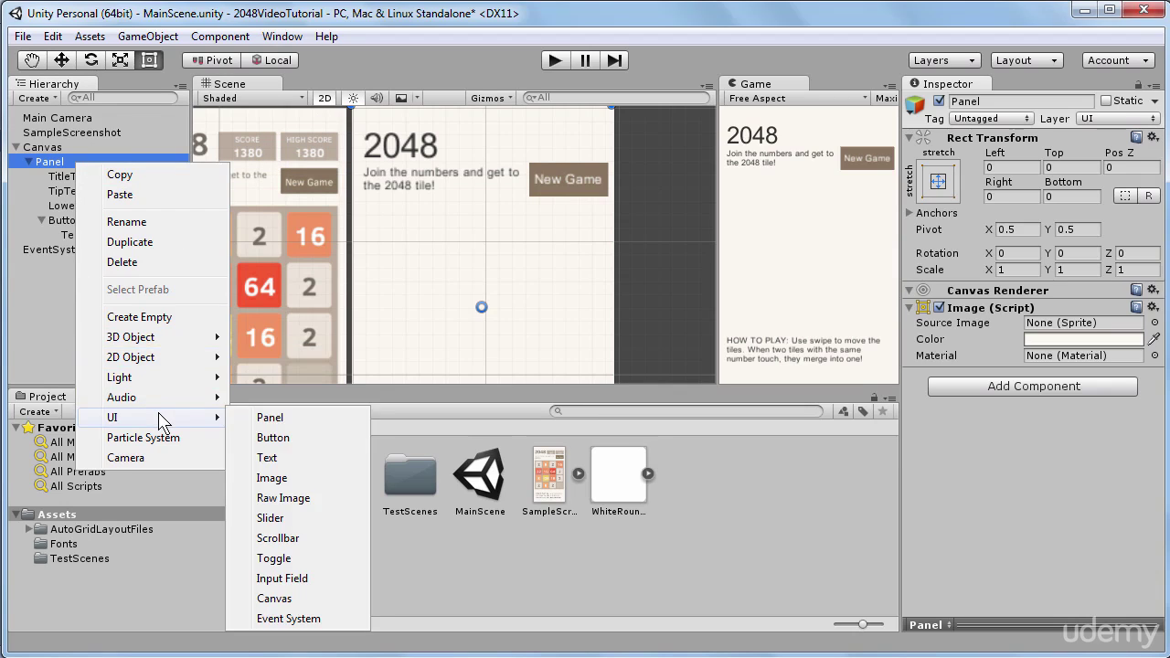
pyautogui.click(275, 478)
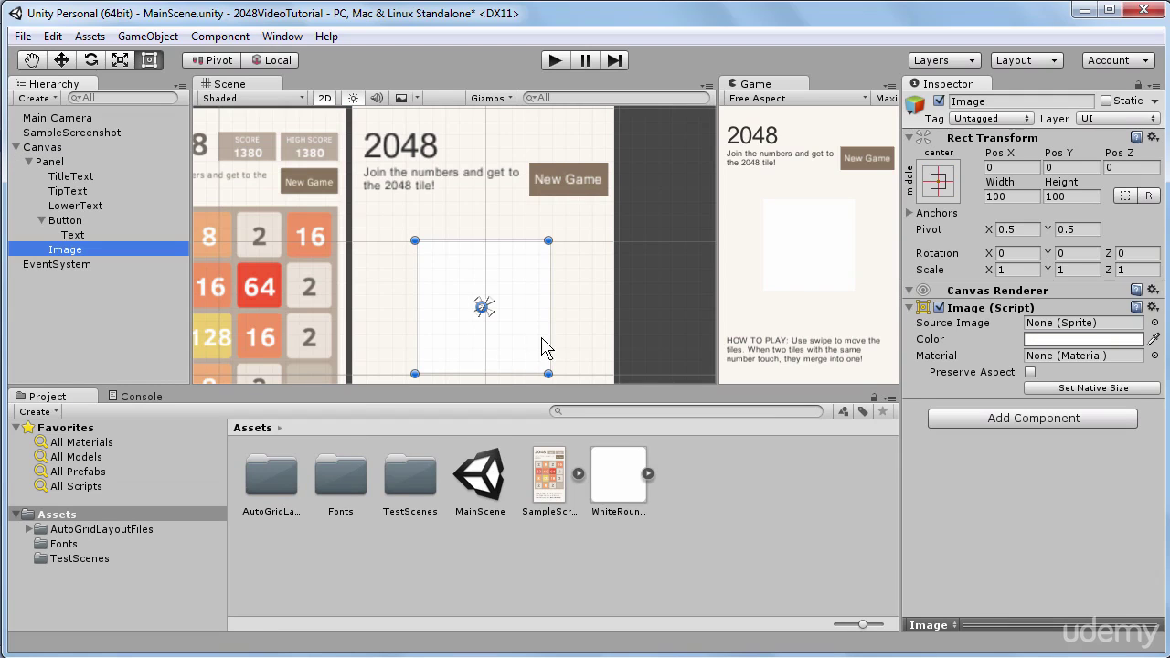
pyautogui.moveTo(505, 373); pyautogui.dragTo(498, 128)
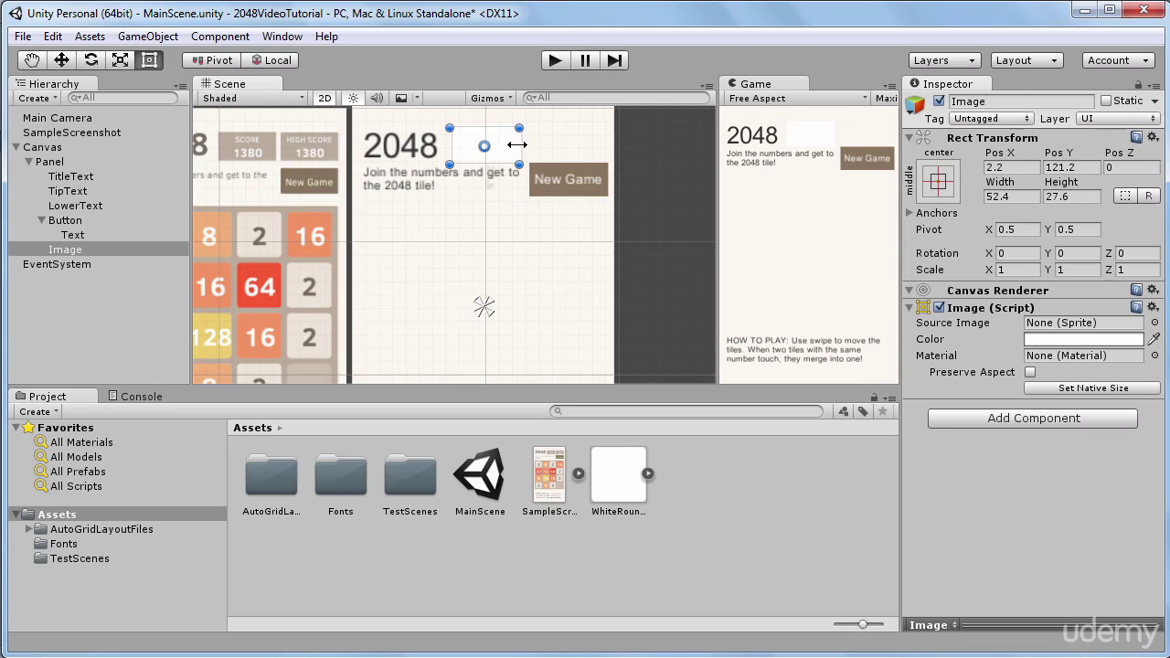
# - Color the image with the tan sampled from the screenshot's SCORE box and rename the object ScoreHUD
pyautogui.click(1153, 339)
pyautogui.click(265, 154)
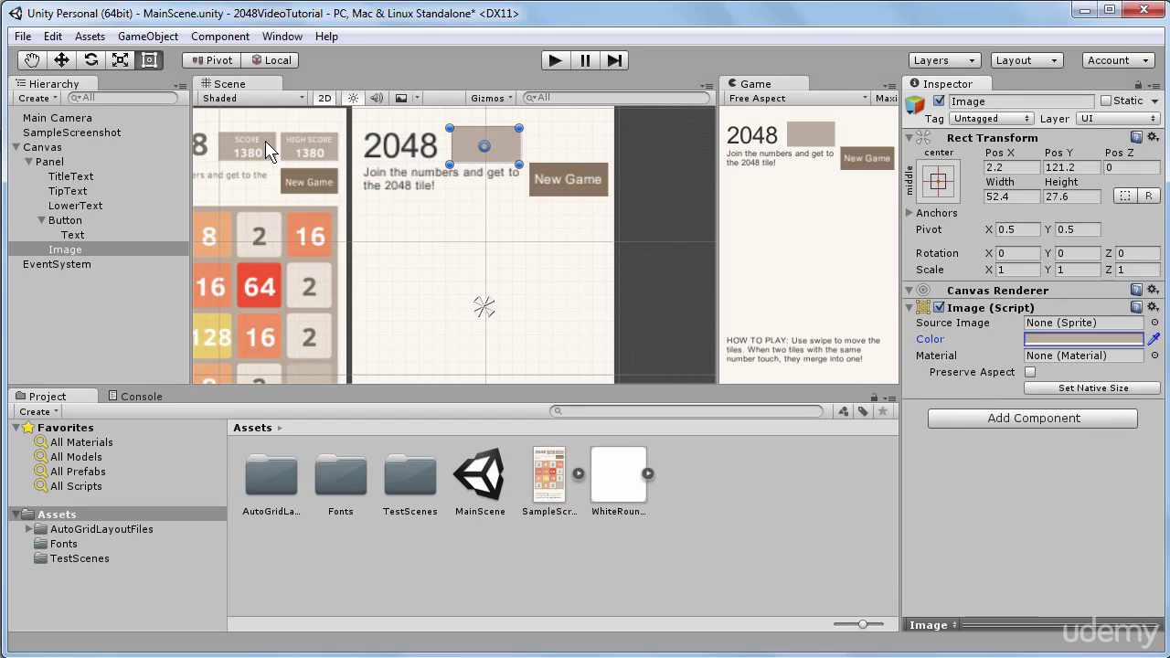
pyautogui.click(78, 251)
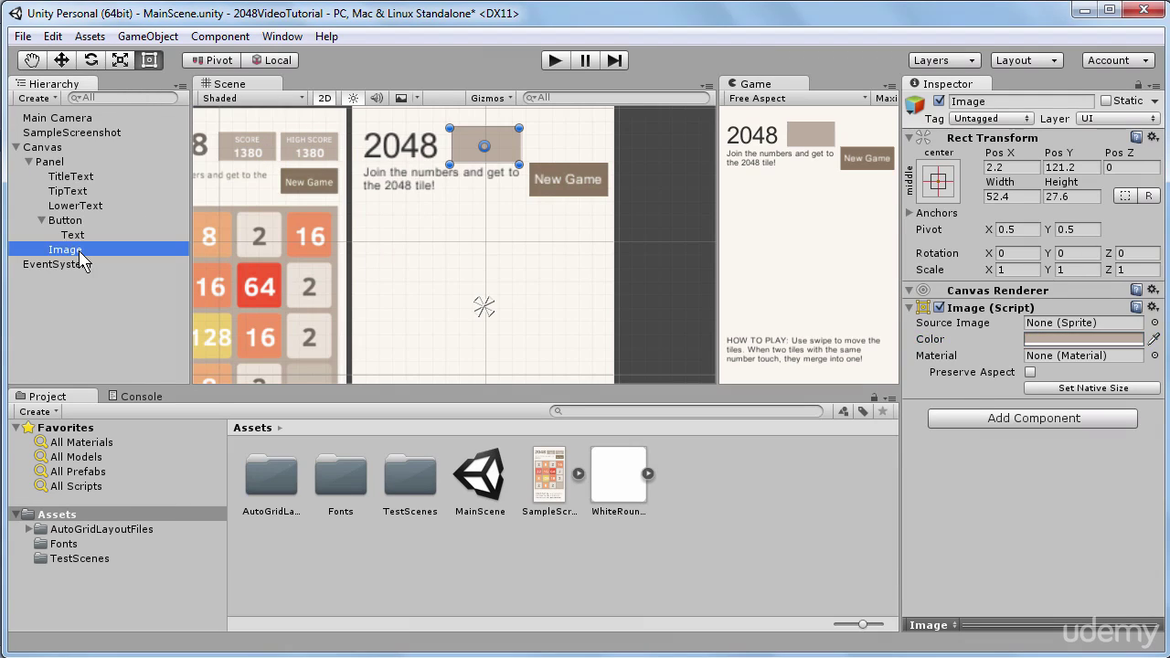
pyautogui.click(78, 251)
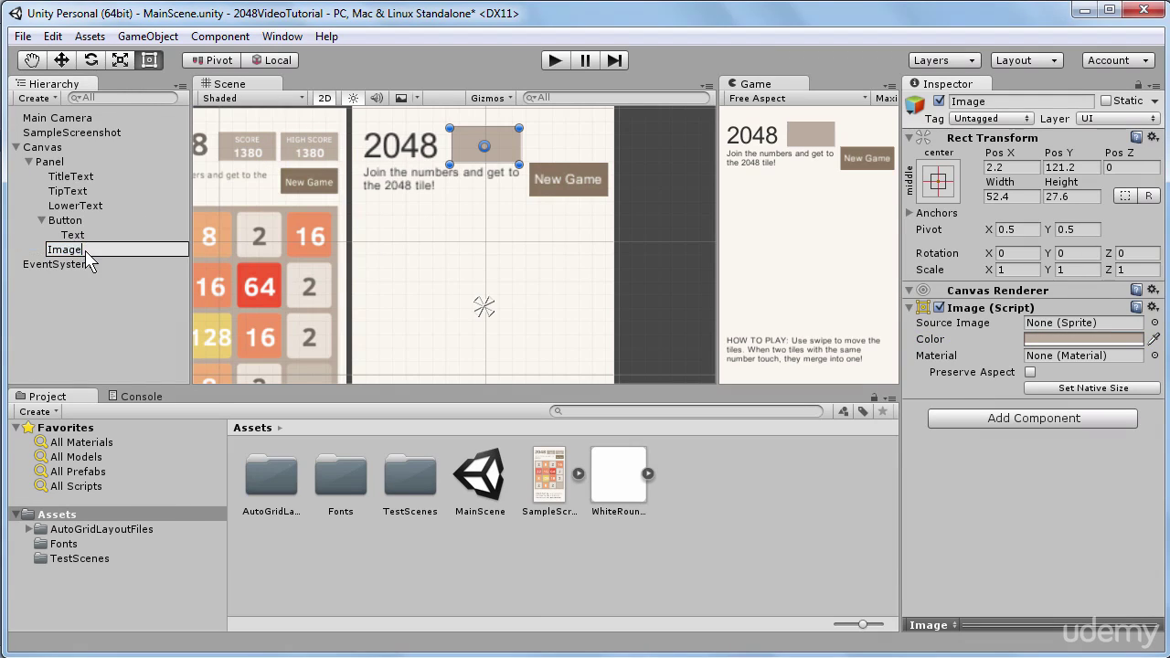
pyautogui.write('ScoreHUD')
pyautogui.press('Return')
# - Add a UI Text as a child of ScoreHUD and fit it to the box's upper half, about 52 wide and 15 high
pyautogui.rightClick(73, 253)
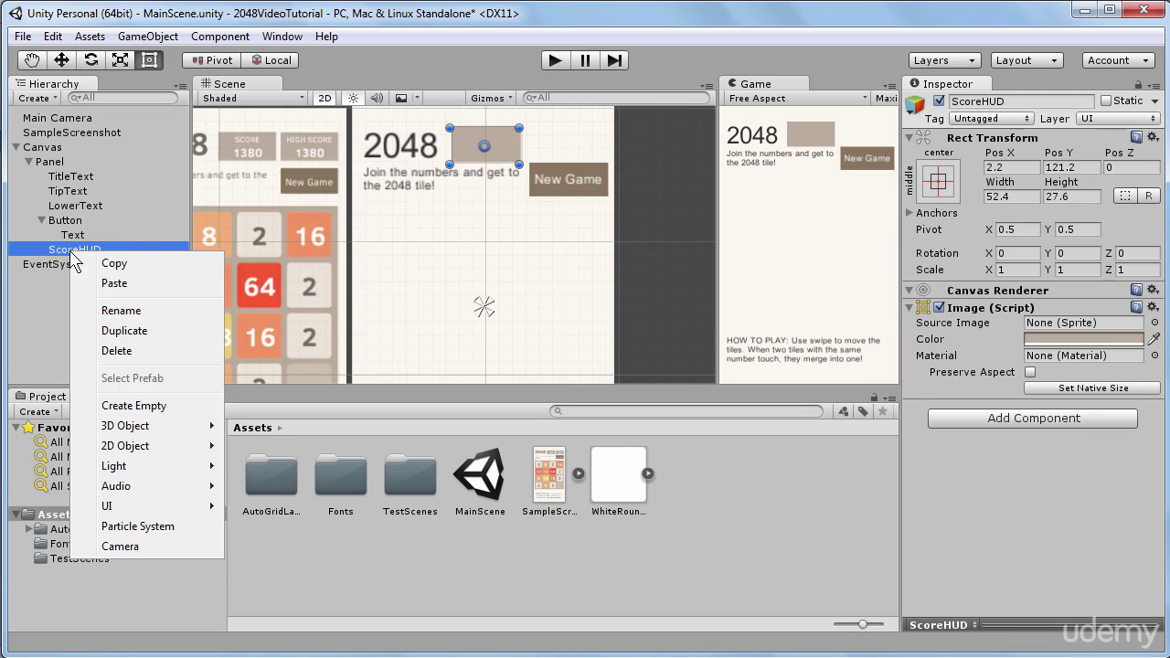
pyautogui.moveTo(182, 506)
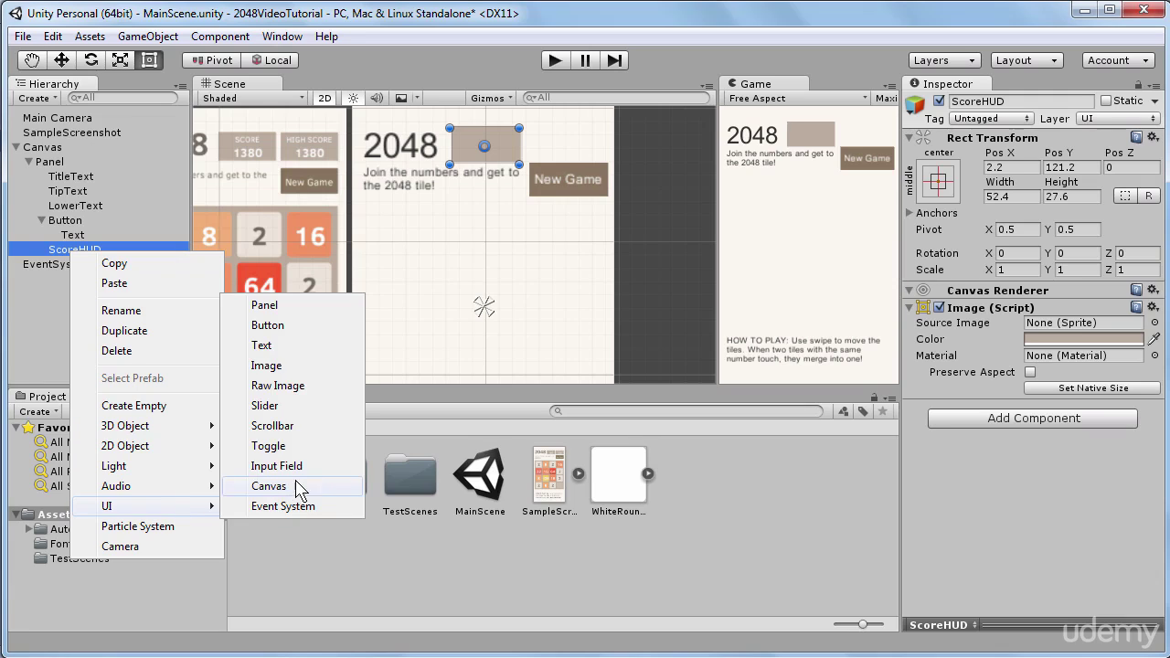
pyautogui.click(278, 348)
pyautogui.moveTo(379, 153); pyautogui.dragTo(449, 153)
pyautogui.moveTo(591, 144); pyautogui.dragTo(494, 150)
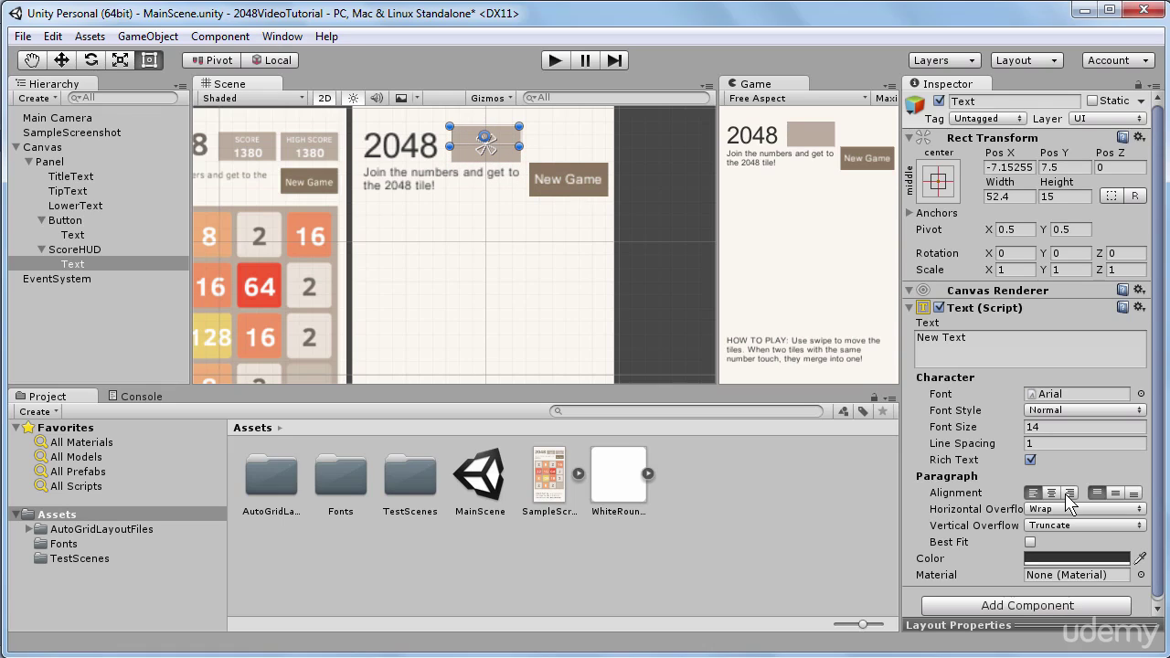
# - Turn on Best Fit for the ScoreHUD text and set its content to SCORE
pyautogui.click(1030, 542)
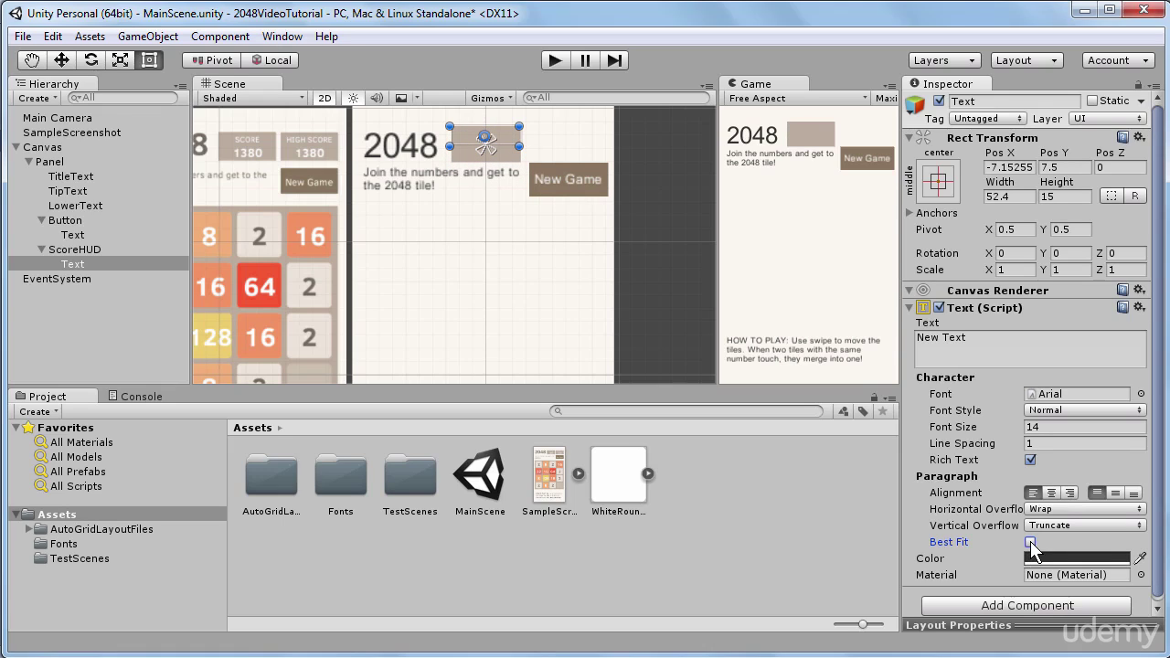
pyautogui.click(1030, 542)
pyautogui.click(987, 338)
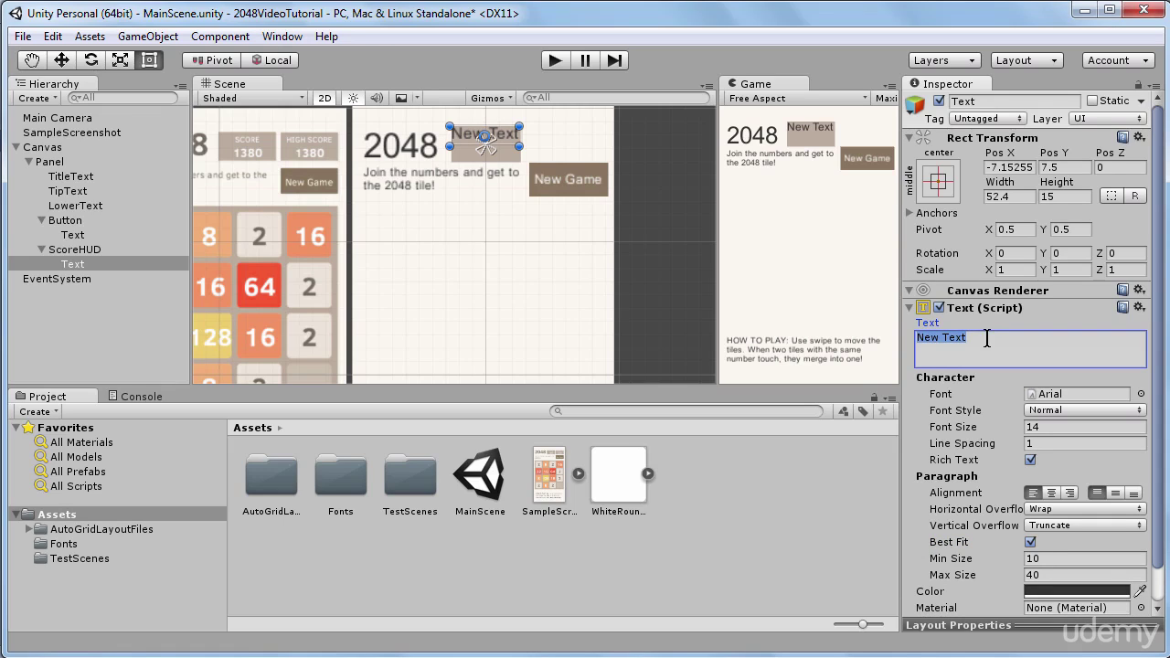
pyautogui.write('SCORE')
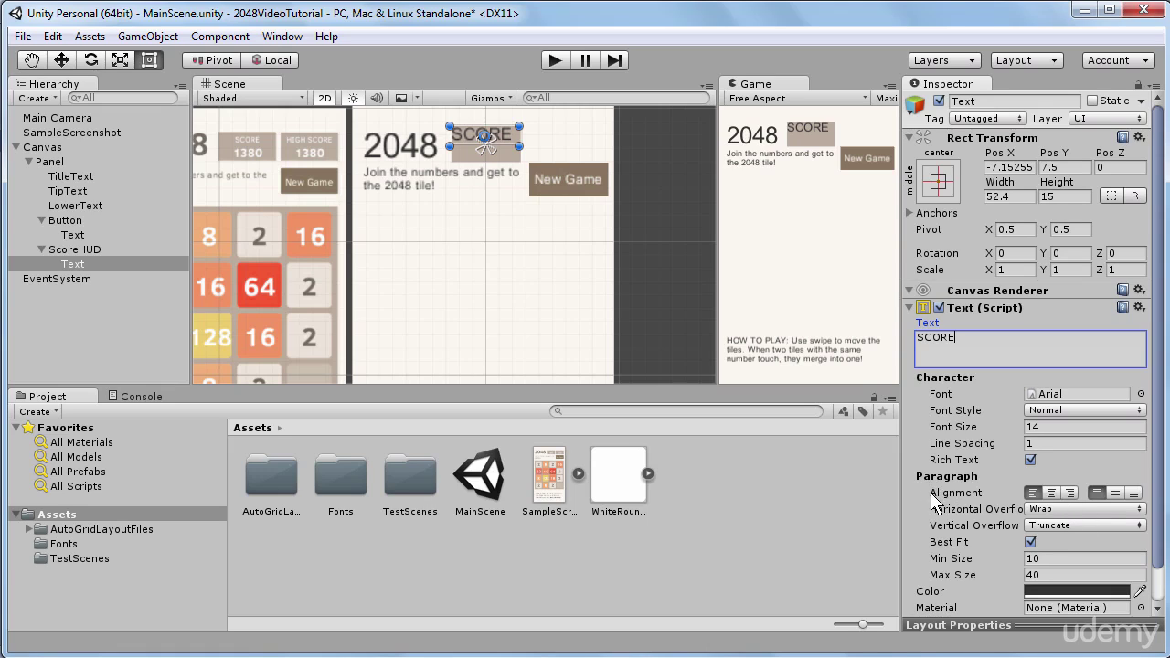
# - Center the SCORE text horizontally and vertically and change its color to white
pyautogui.click(1053, 493)
pyautogui.click(1115, 493)
pyautogui.click(1108, 593)
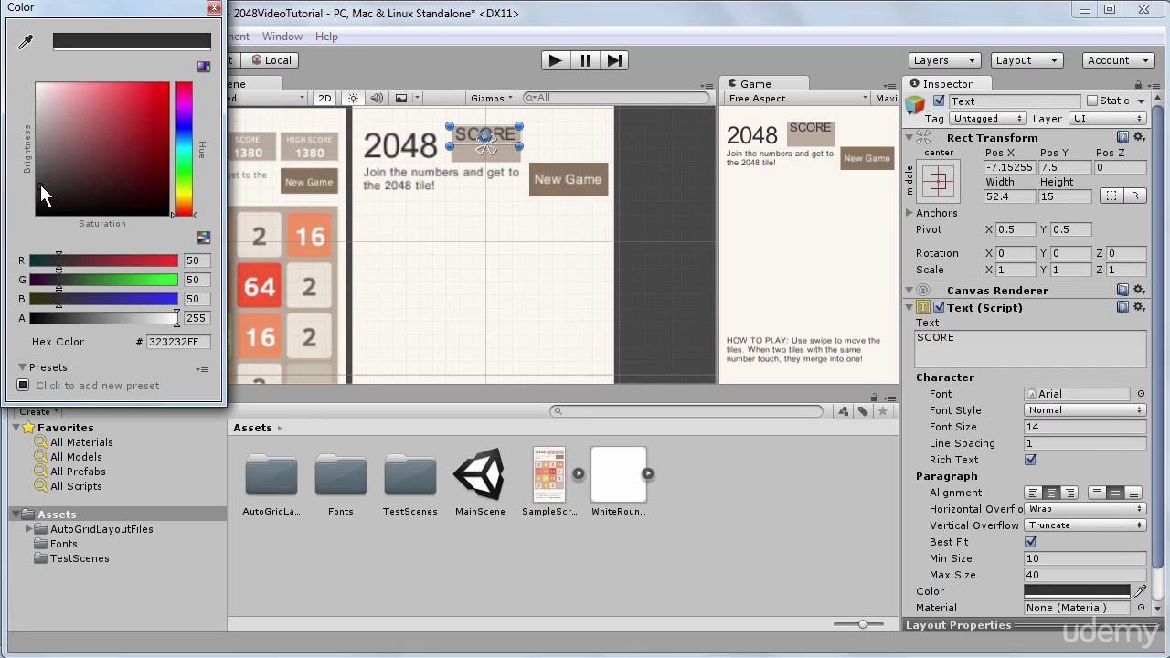
pyautogui.moveTo(40, 187); pyautogui.dragTo(32, 75)
pyautogui.click(214, 9)
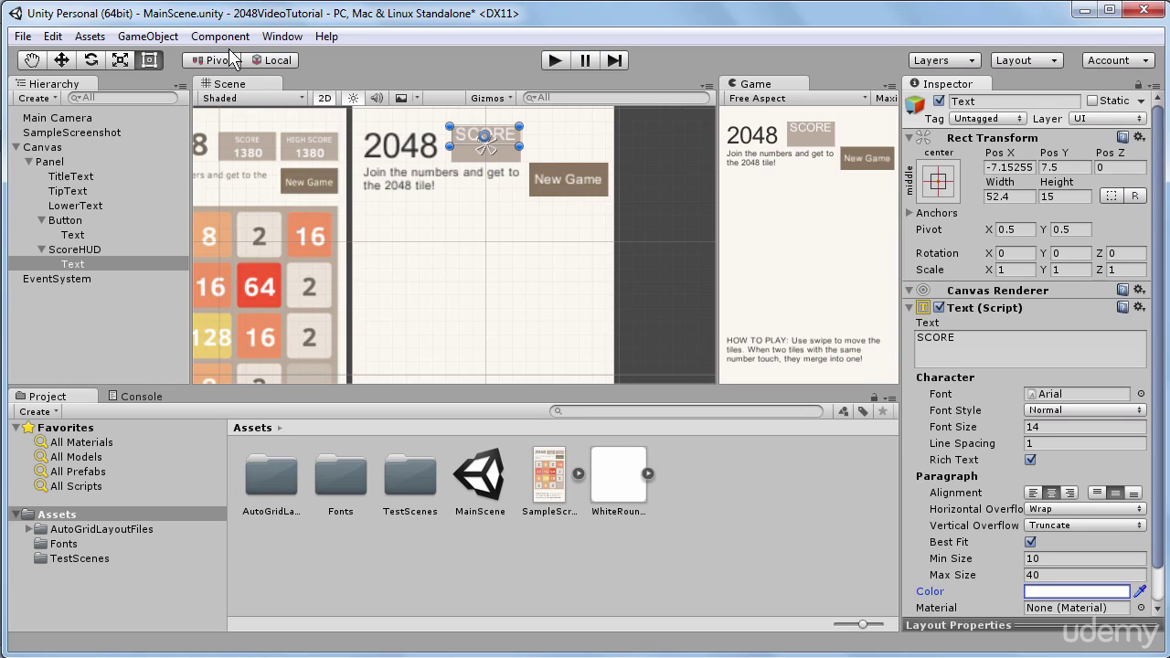
# - Rename the SCORE text object ScoreTitle
pyautogui.click(51, 259)
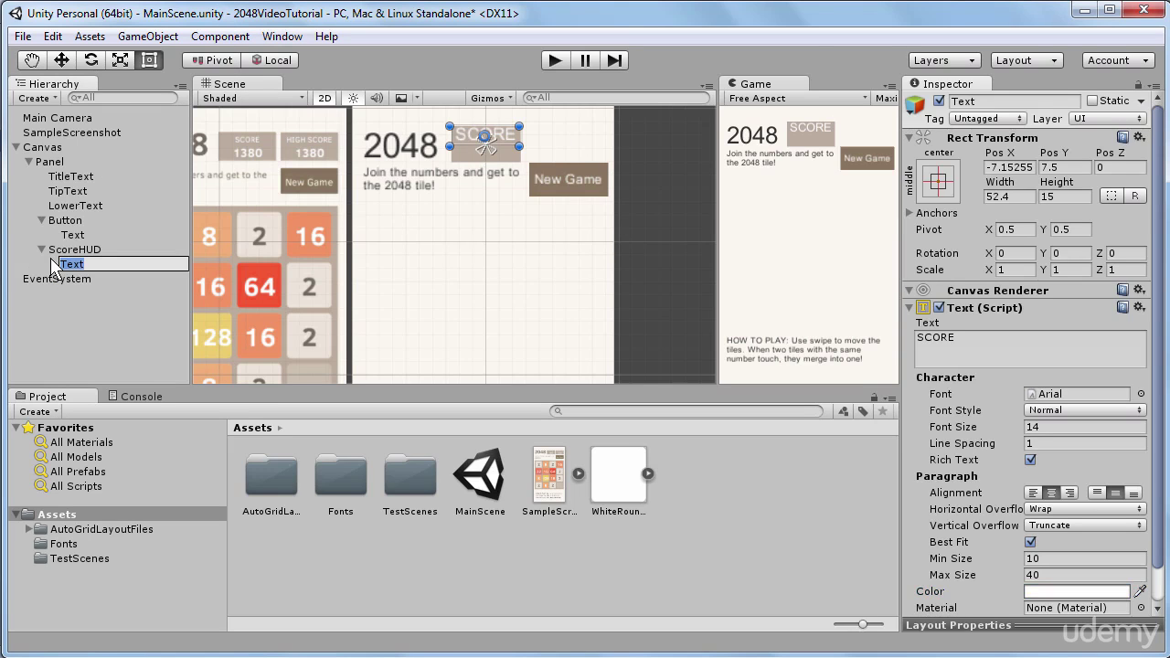
pyautogui.write('Score')
pyautogui.press('BackSpace')
pyautogui.press('BackSpace')
pyautogui.write('reTitle')
pyautogui.press('Return')
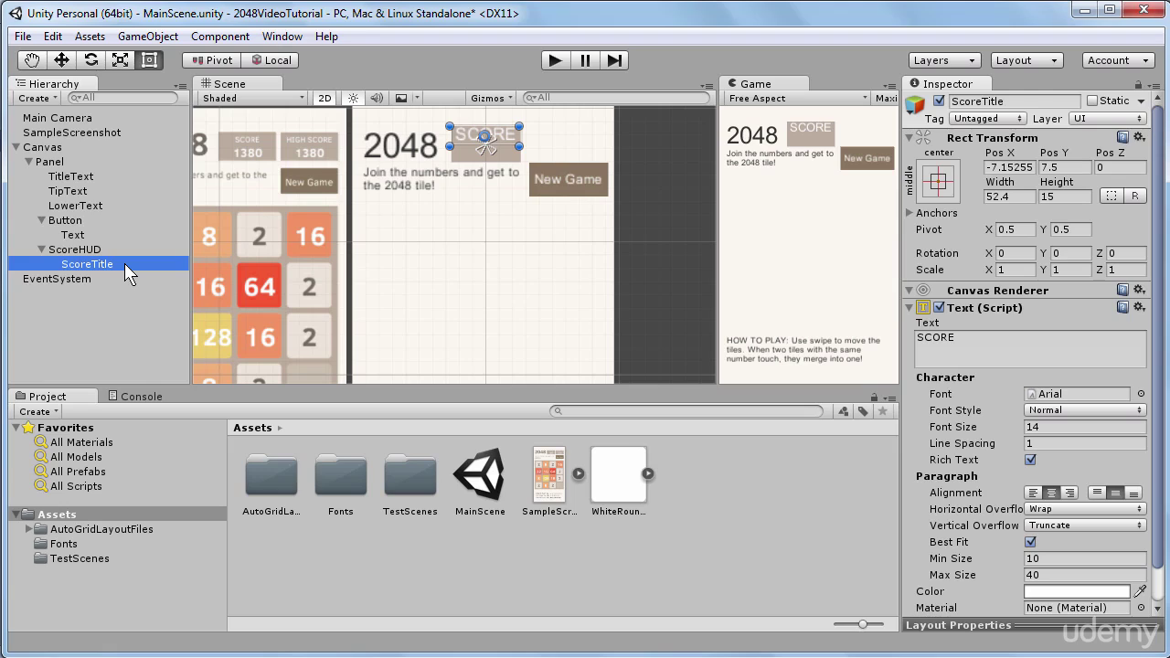
# - Duplicate ScoreTitle and move the copy into the lower half of the score box, at about Pos Y -6.3
pyautogui.hotkey('ctrl', 'd')
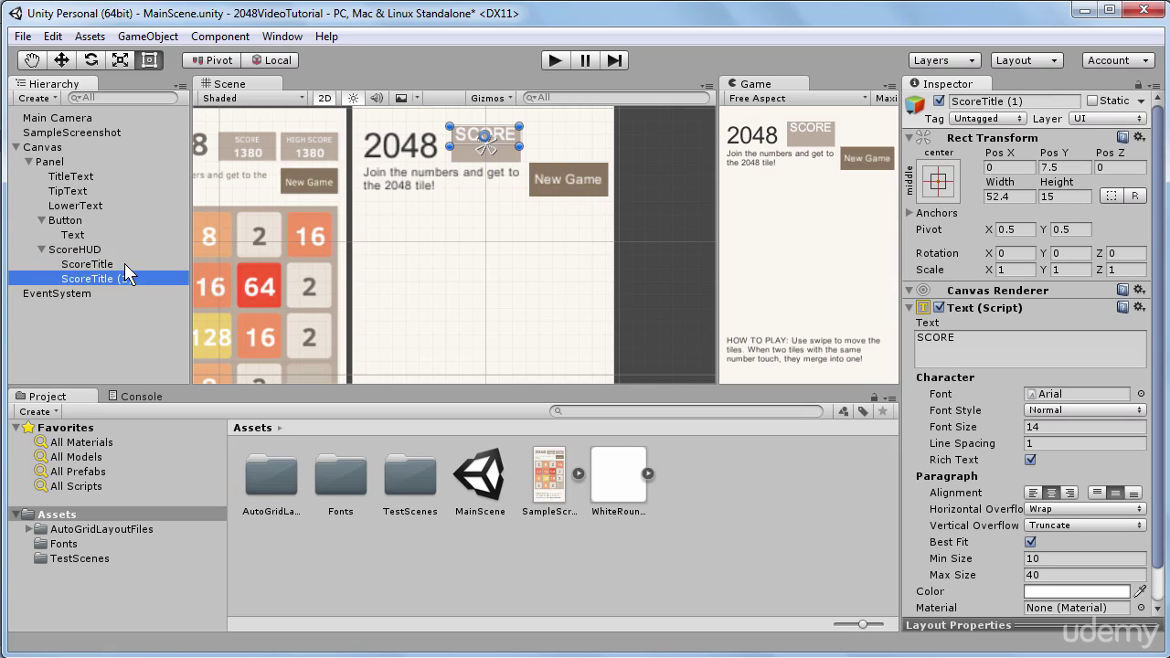
pyautogui.click(505, 144)
pyautogui.moveTo(503, 137); pyautogui.dragTo(502, 163)
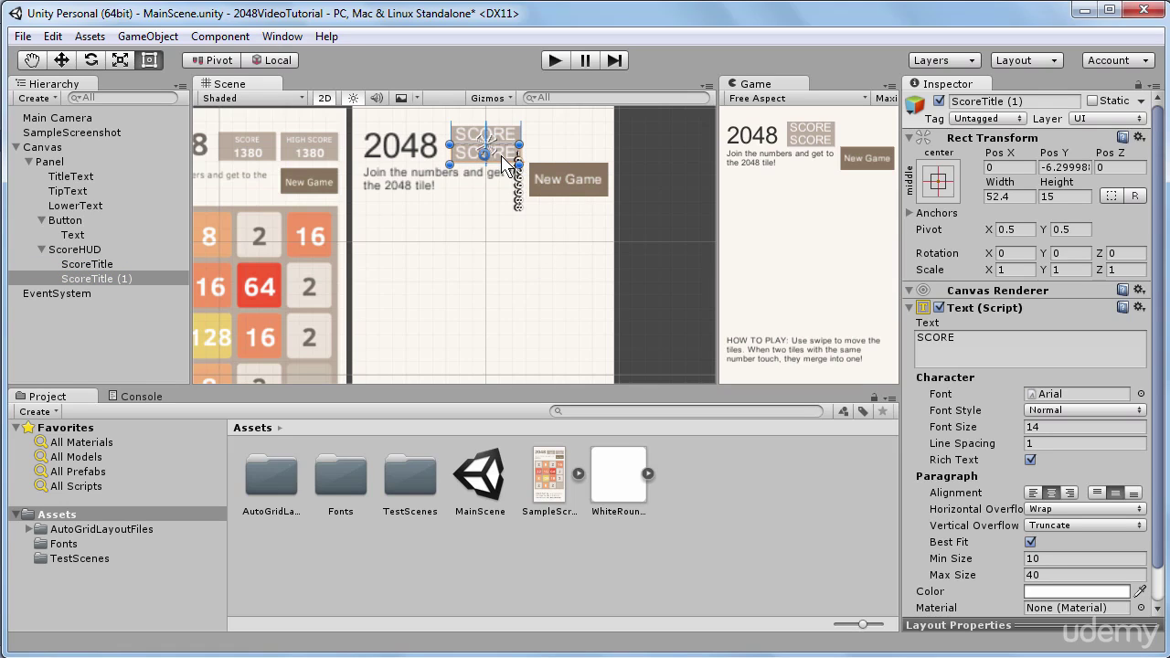
# - Rename the duplicated text object ScoreNumber and set its text to 1380
pyautogui.click(122, 279)
pyautogui.moveTo(91, 279); pyautogui.dragTo(173, 286)
pyautogui.write('Number')
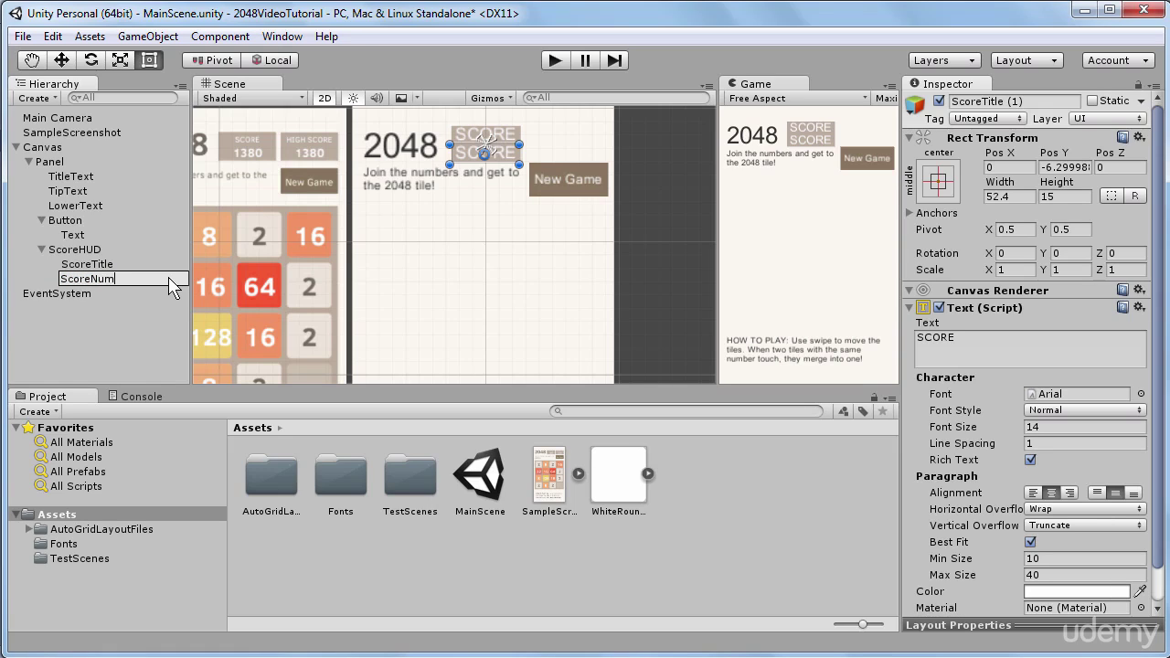
pyautogui.press('Return')
pyautogui.click(999, 356)
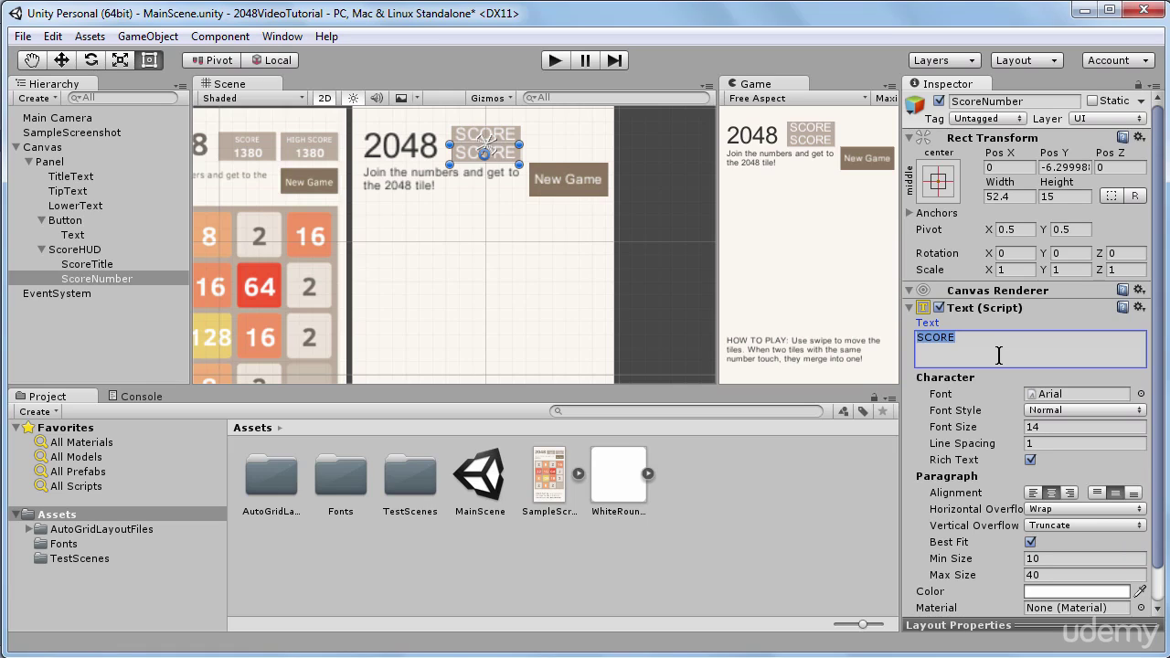
pyautogui.write('1380')
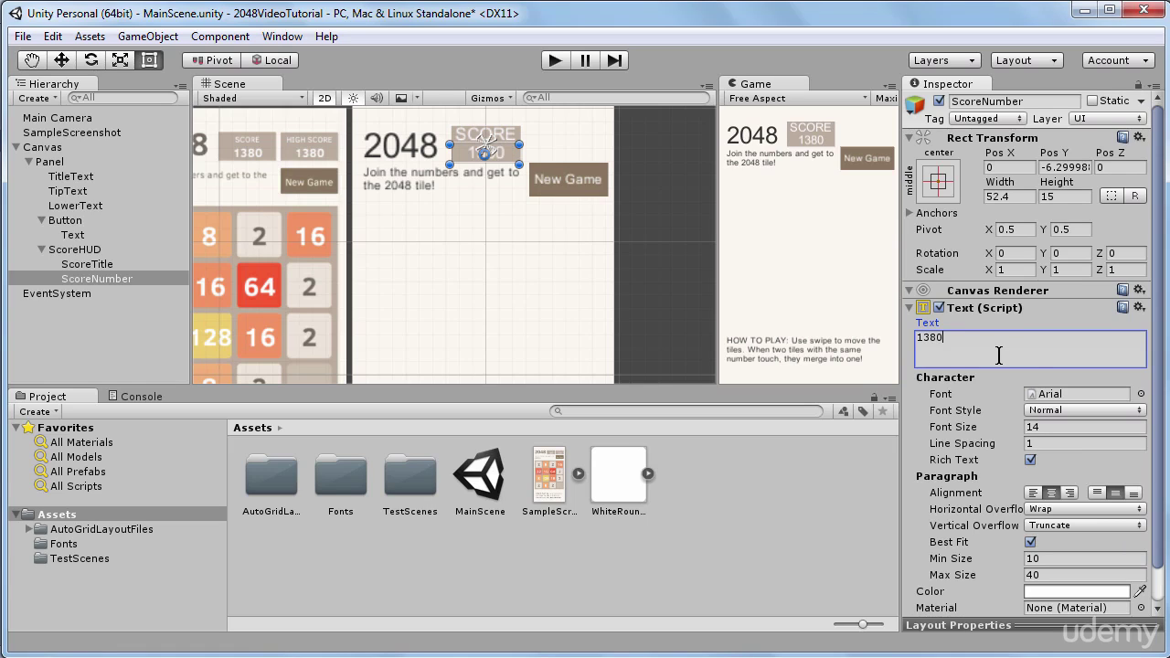
# - Duplicate ScoreHUD, place the copy beside it at about Pos X 60.75, and shift the New Game button down to about Pos Y 92.3
pyautogui.click(78, 250)
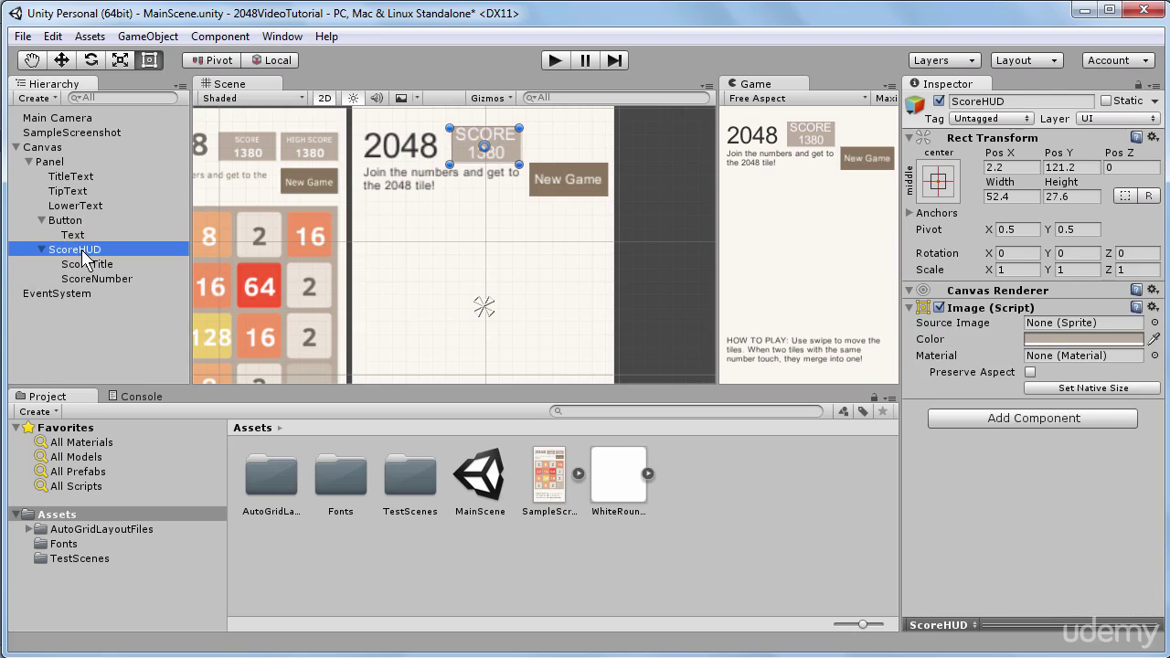
pyautogui.click(42, 250)
pyautogui.rightClick(73, 252)
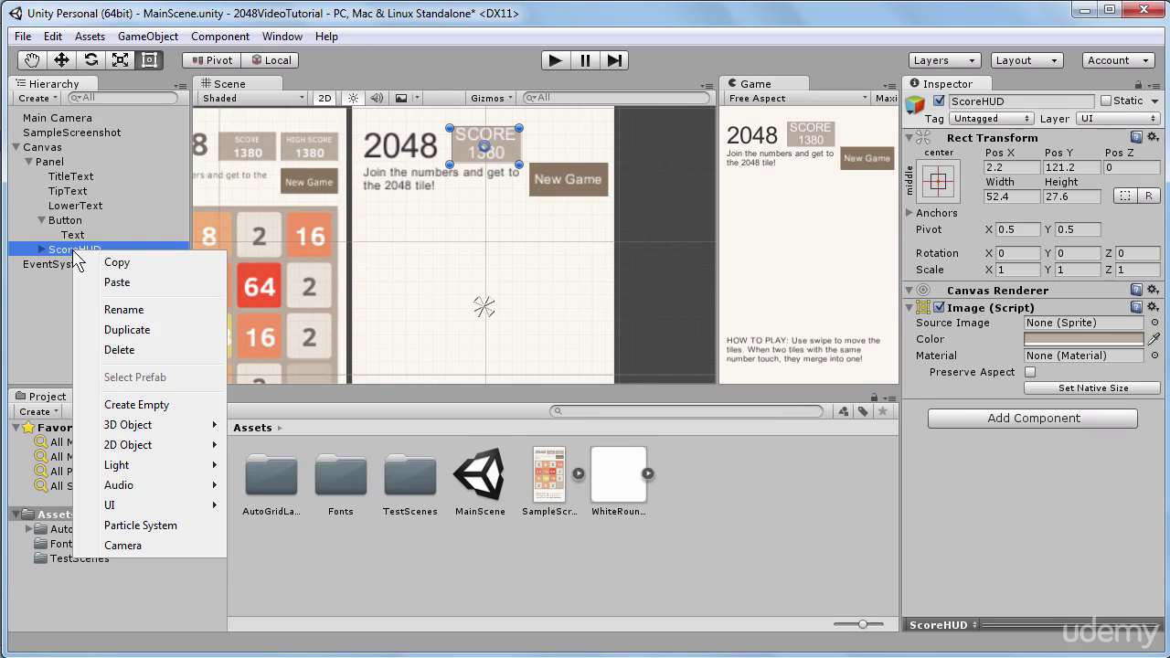
pyautogui.click(128, 330)
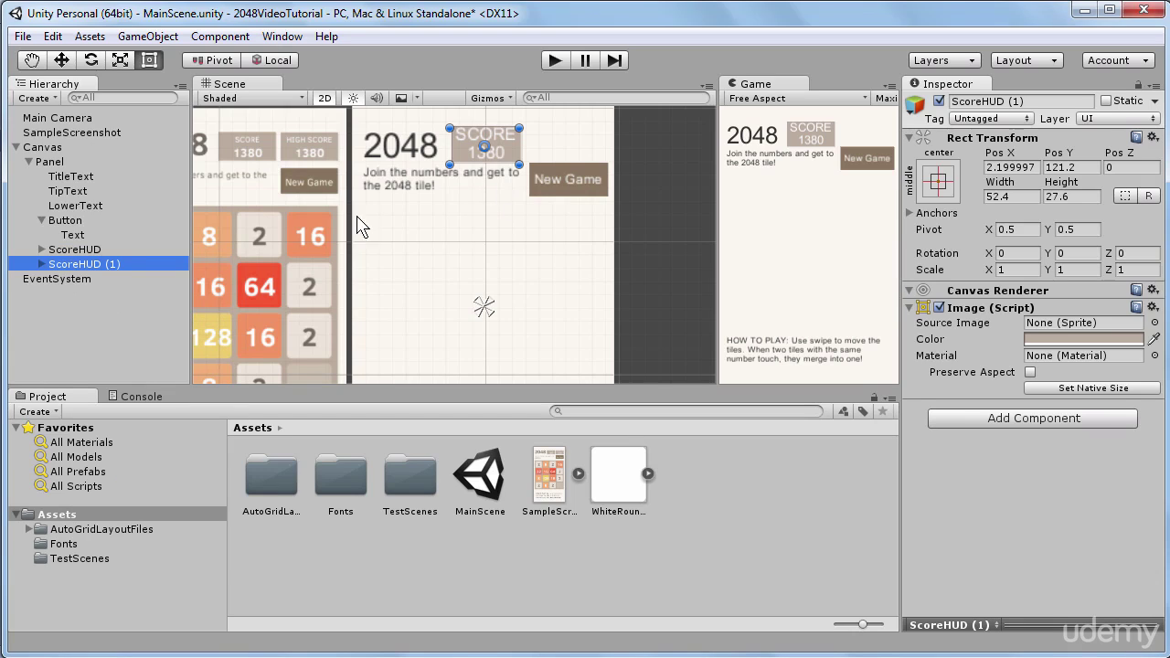
pyautogui.moveTo(494, 155); pyautogui.dragTo(589, 205)
pyautogui.click(75, 223)
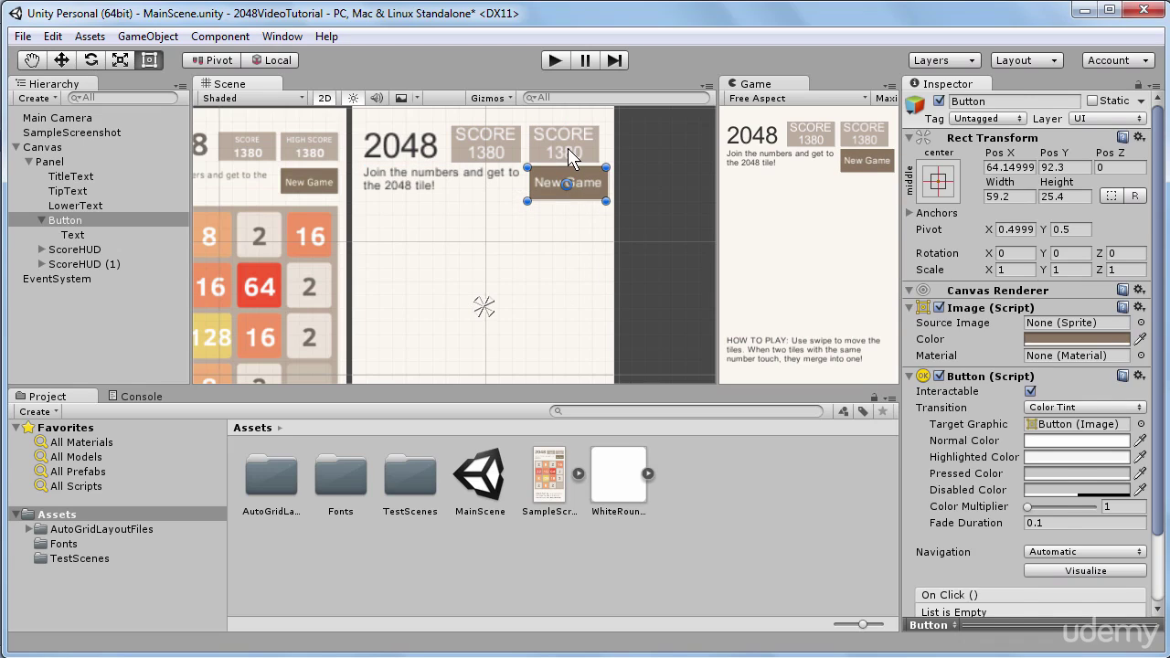
# - Rename the duplicated score box HighScoreHUD
pyautogui.click(567, 151)
pyautogui.click(590, 137)
pyautogui.click(88, 267)
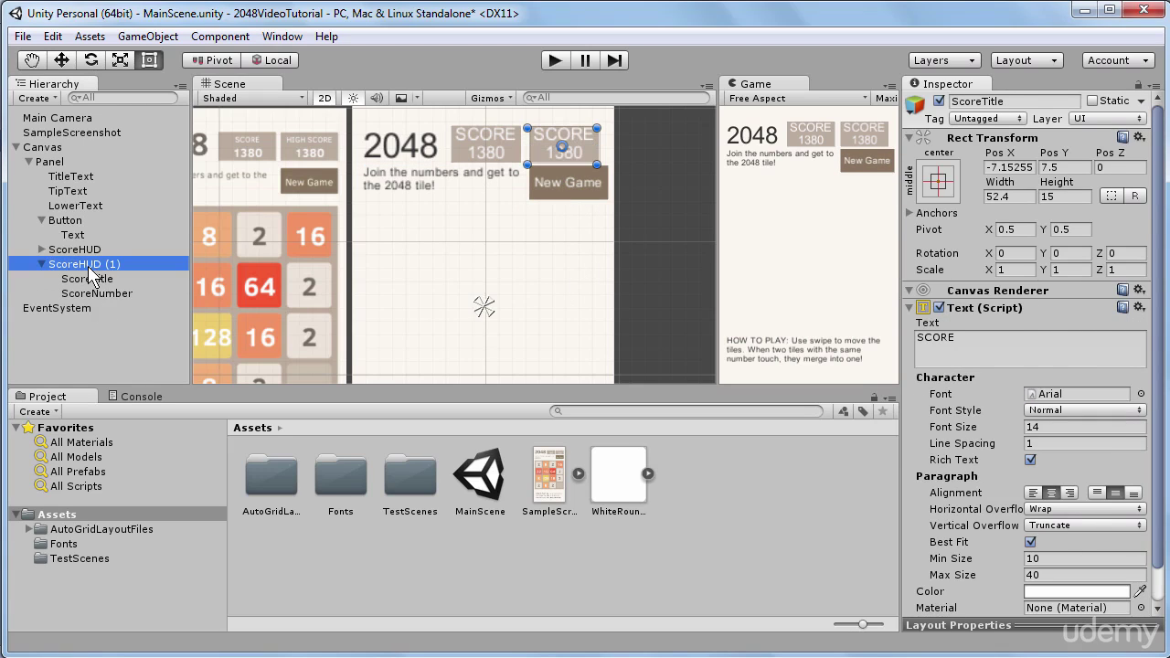
pyautogui.click(93, 266)
pyautogui.click(135, 270)
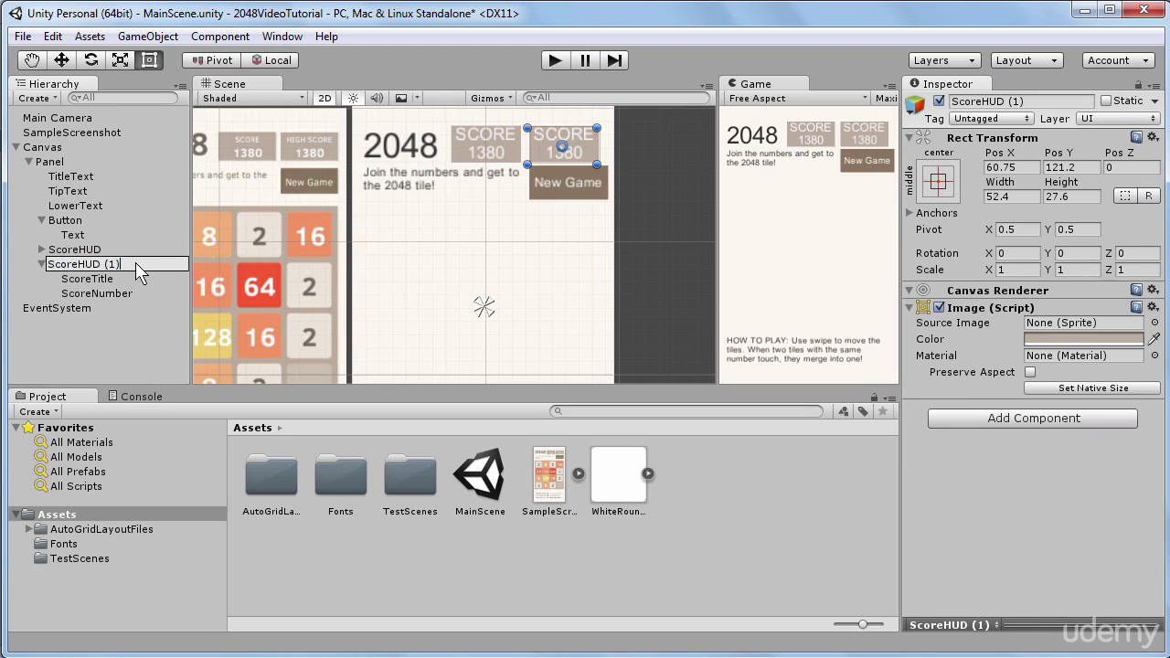
pyautogui.moveTo(103, 265); pyautogui.dragTo(173, 249)
pyautogui.click(132, 259)
pyautogui.press('BackSpace')
pyautogui.press('BackSpace')
pyautogui.press('BackSpace')
pyautogui.press('BackSpace')
pyautogui.write('High')
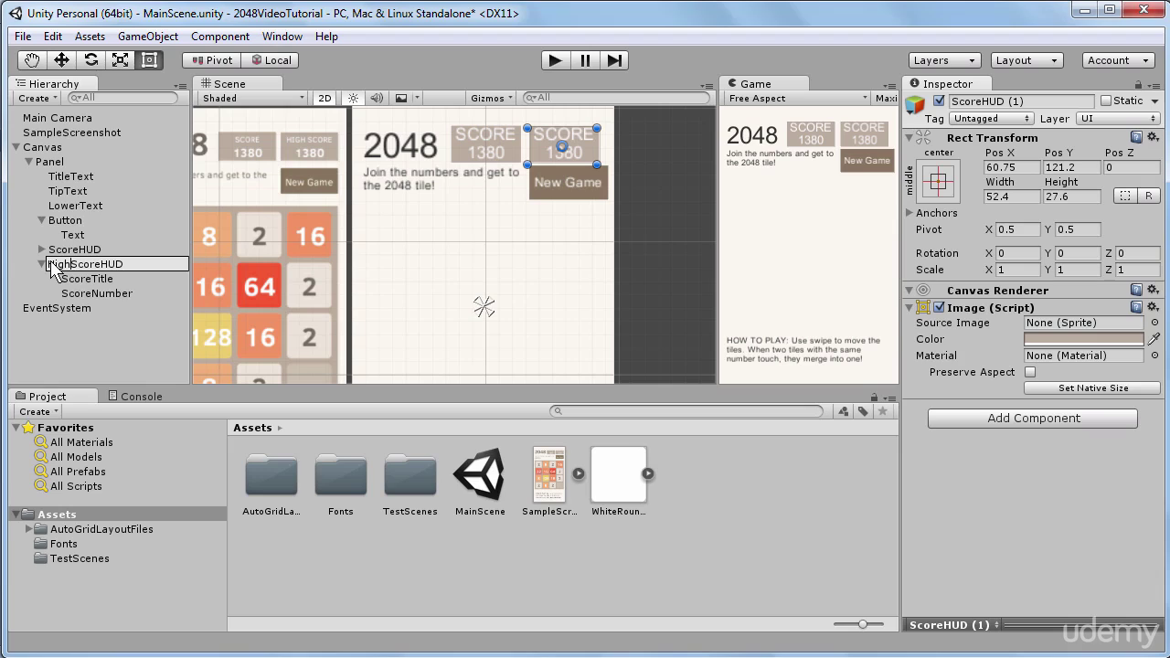
# - Change the HighScoreHUD title text to HIGH SCORE and set its Best Fit minimum size to 3
pyautogui.click(96, 282)
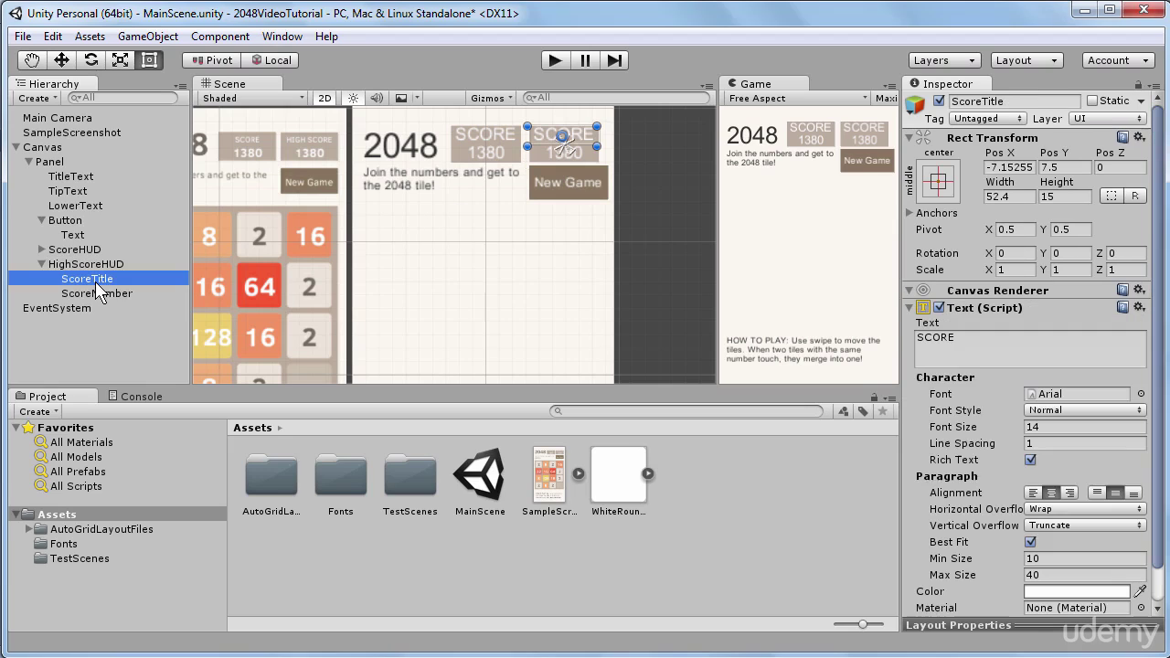
pyautogui.click(993, 338)
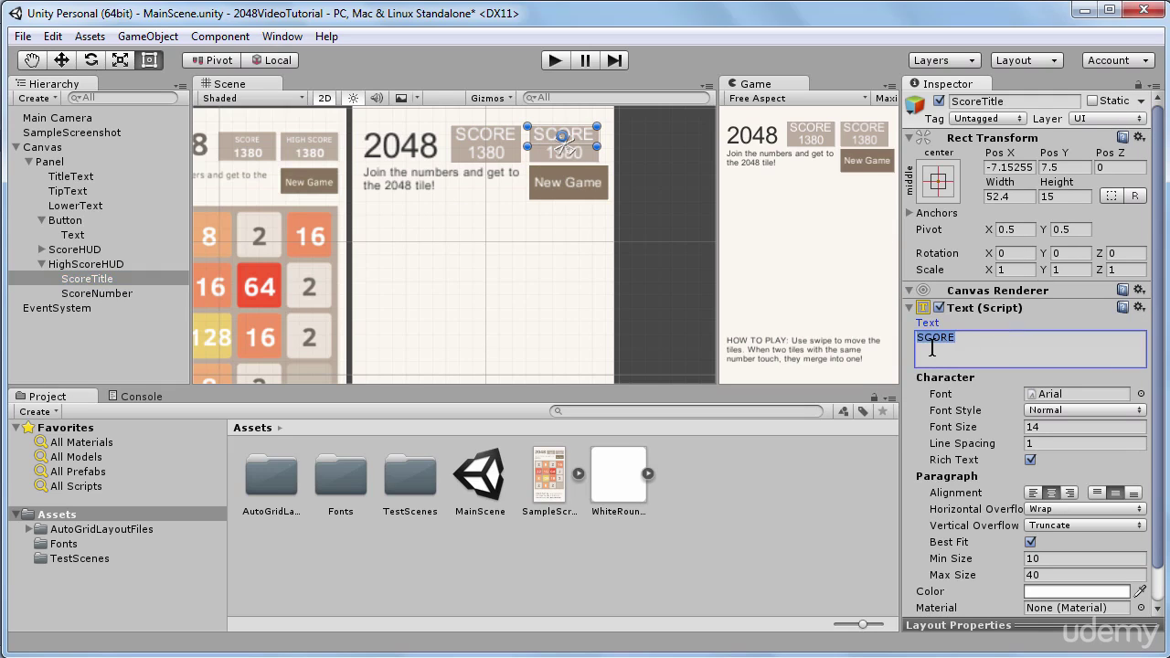
pyautogui.press('End')
pyautogui.press('Home')
pyautogui.write('HIGH')
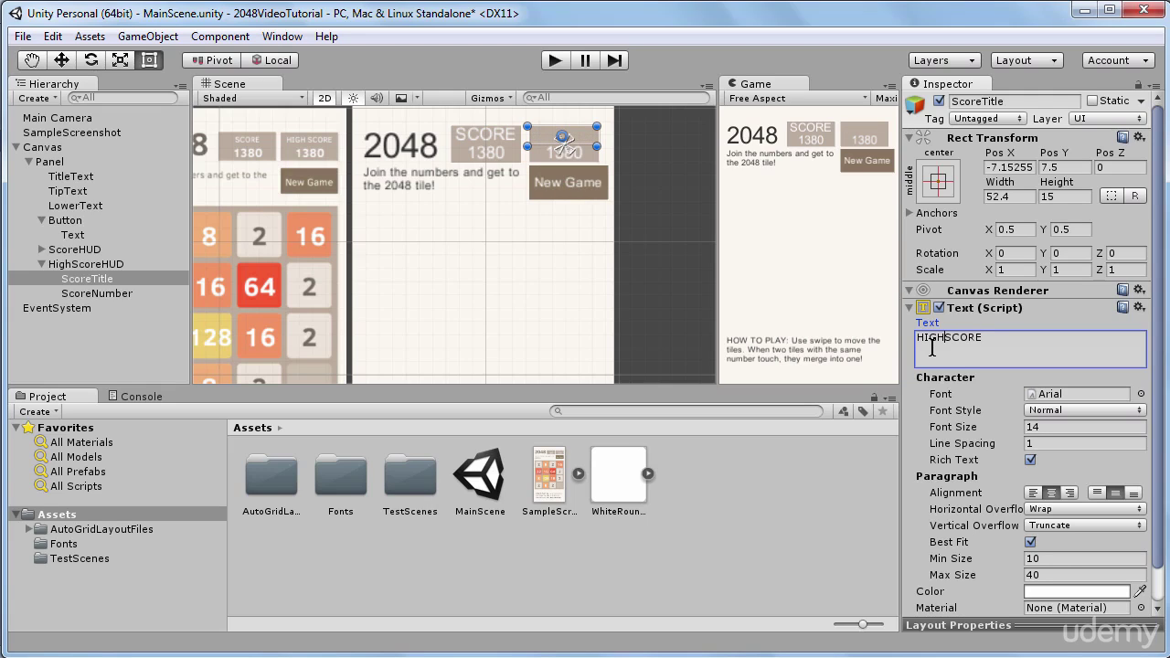
pyautogui.click(1066, 555)
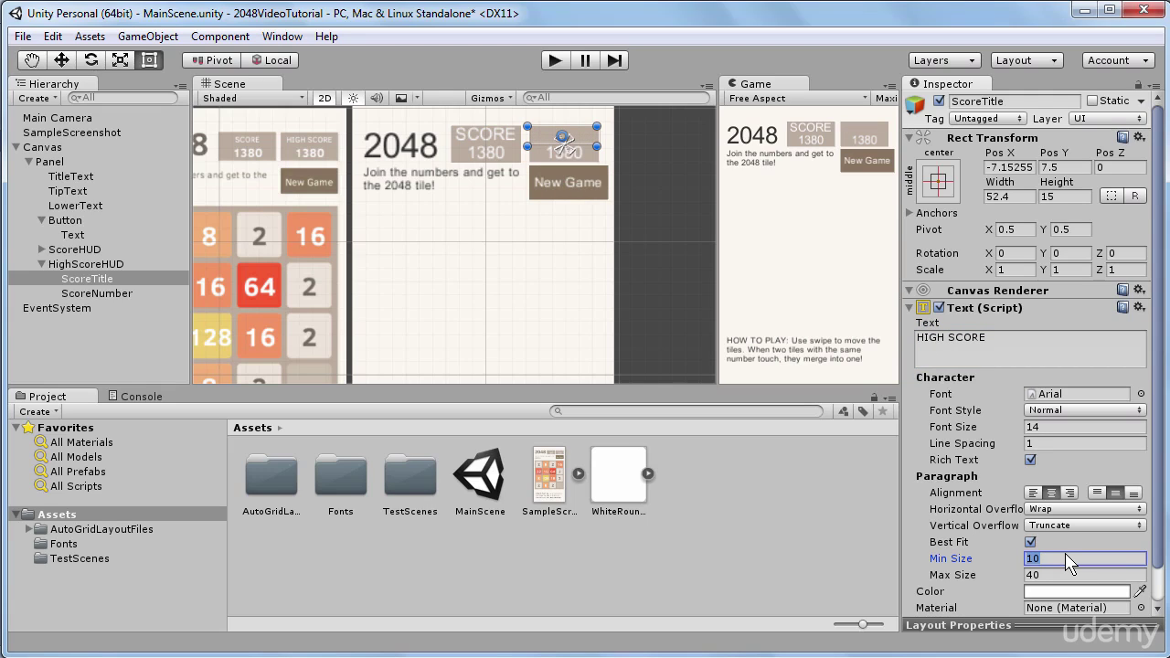
pyautogui.write('3')
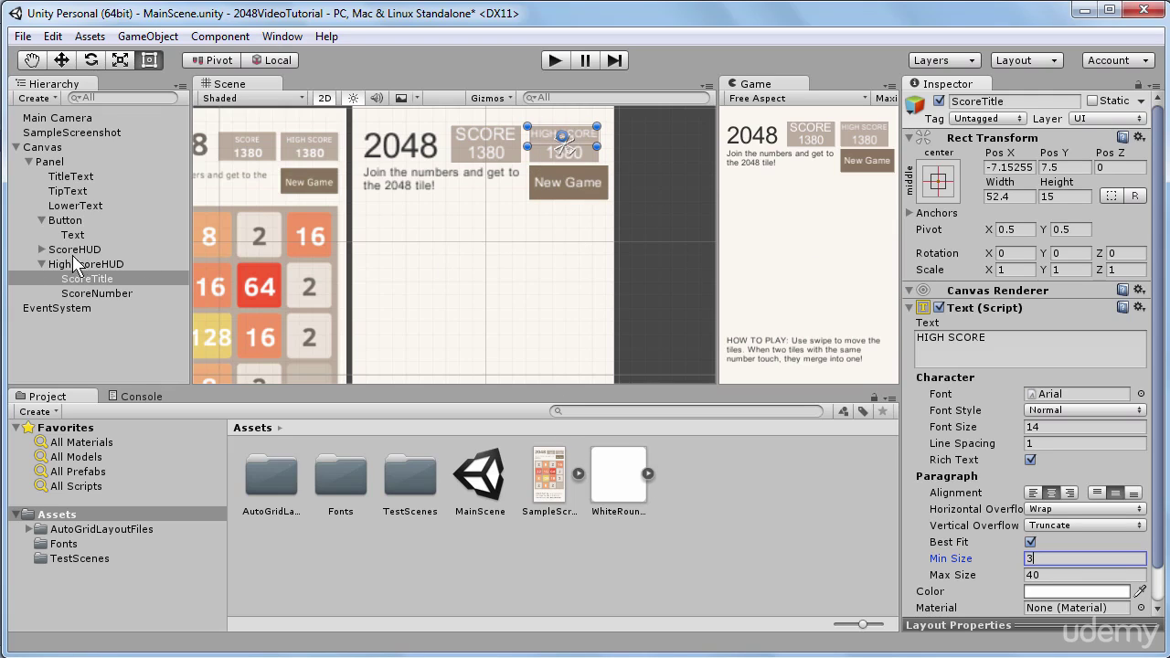
# - Set the minimum size of ScoreHUD's ScoreTitle to 3 and shrink its height to about 10
pyautogui.click(41, 250)
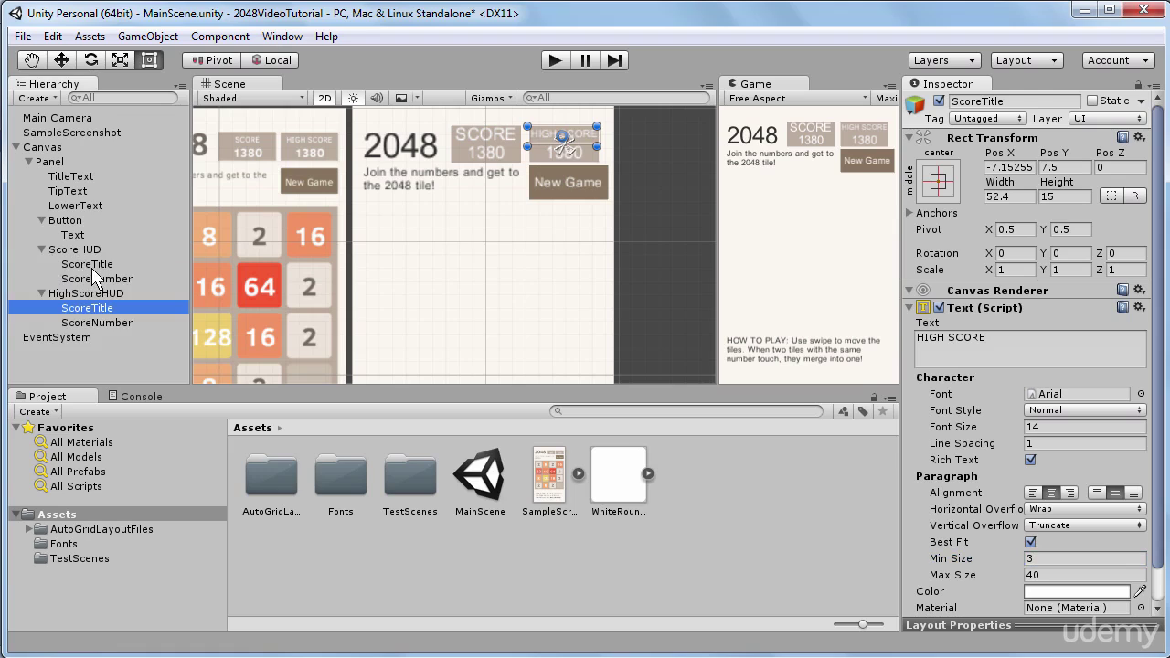
pyautogui.click(87, 264)
pyautogui.click(1051, 560)
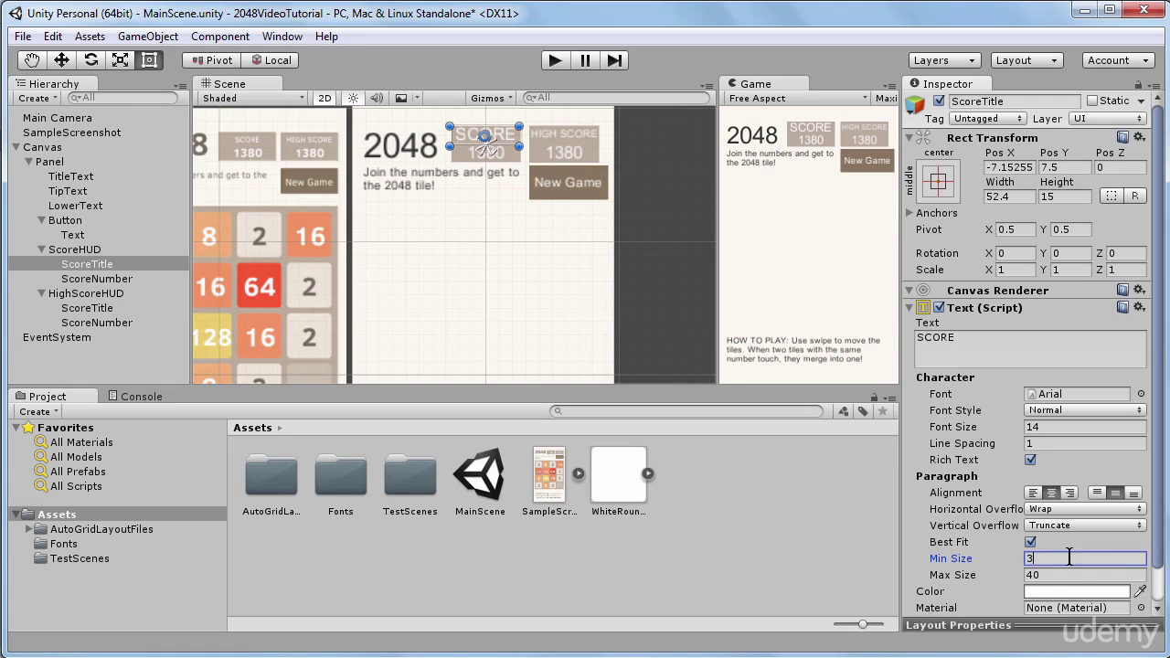
pyautogui.click(507, 137)
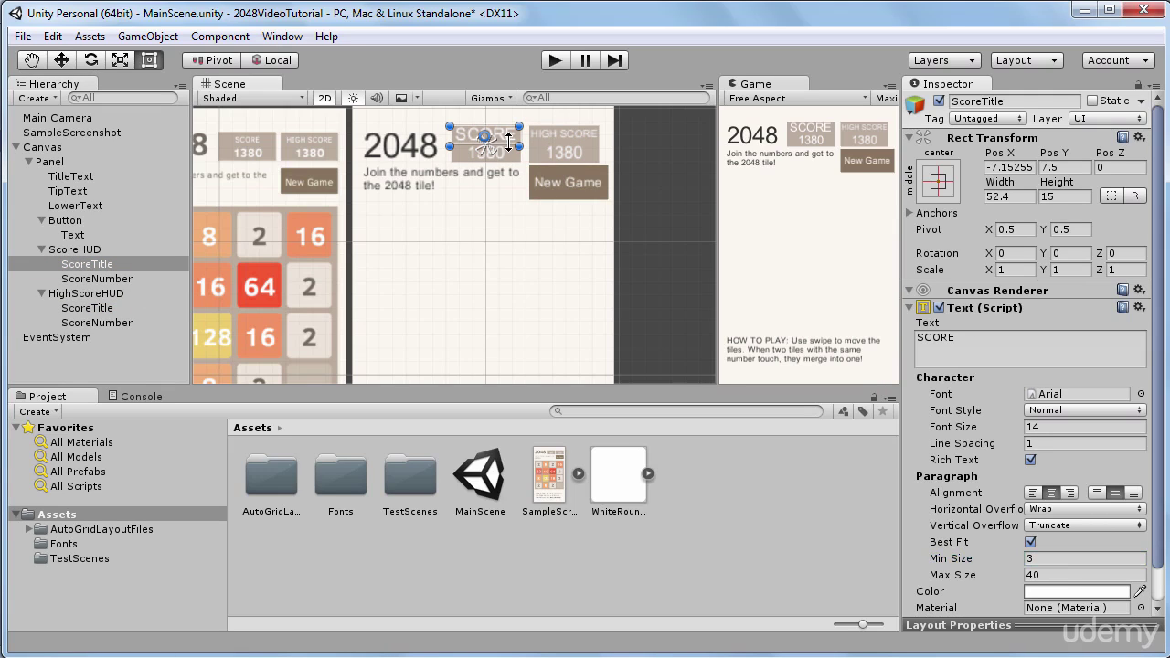
pyautogui.moveTo(510, 127); pyautogui.dragTo(511, 147)
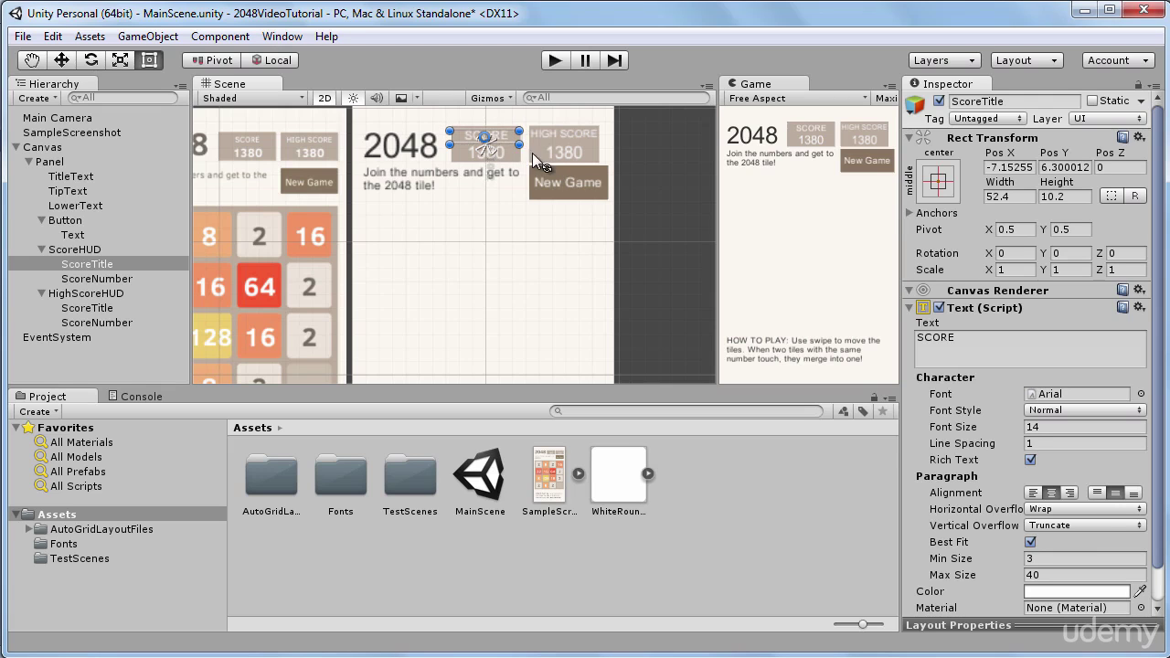
# - Add a UI Image as a child of Panel and color it with the board background tan sampled from the sample screenshot
pyautogui.scroll(-3, 540, 152)
pyautogui.moveTo(514, 253); pyautogui.dragTo(455, 230)
pyautogui.scroll(-2, 478, 230)
pyautogui.press('t')
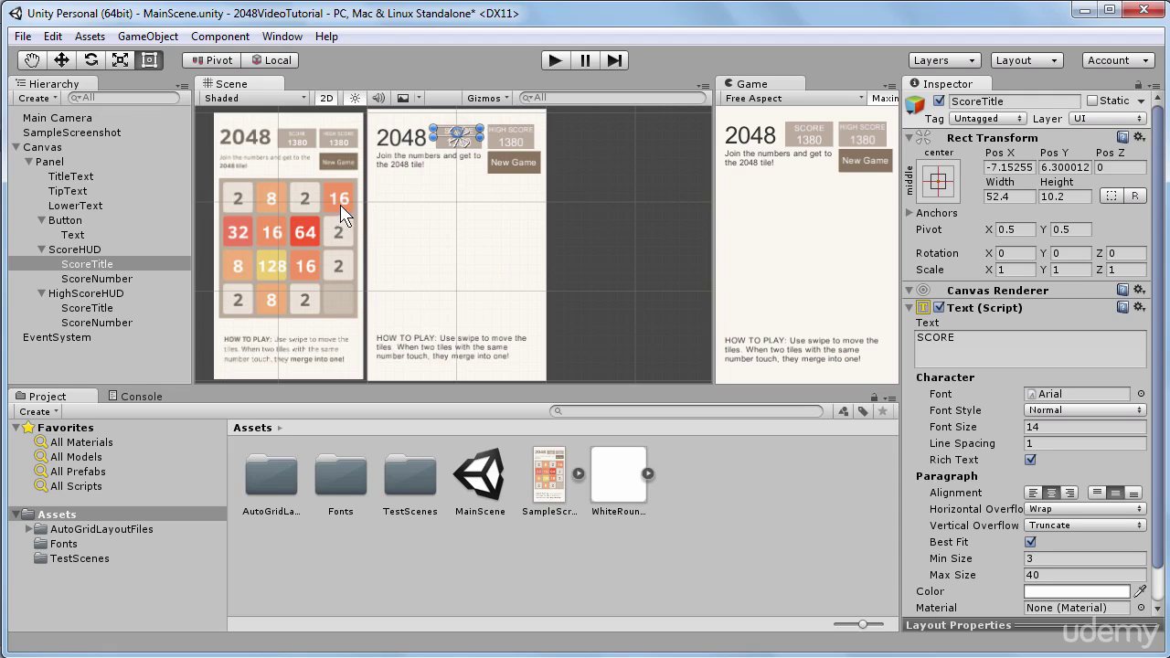
pyautogui.click(45, 165)
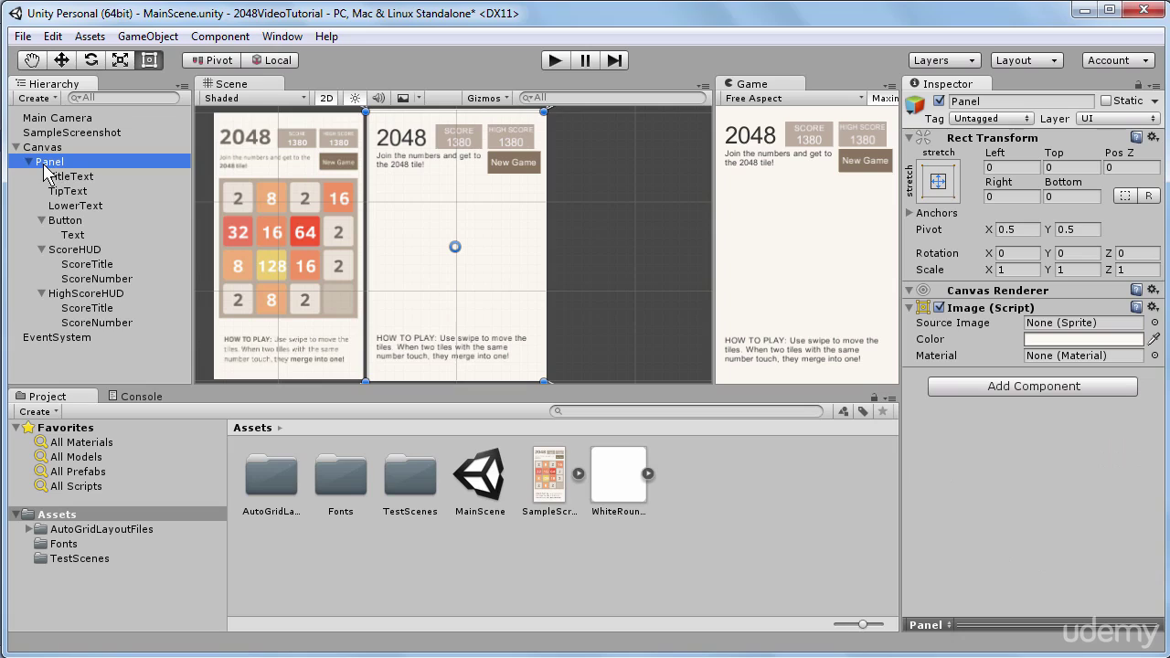
pyautogui.rightClick(46, 174)
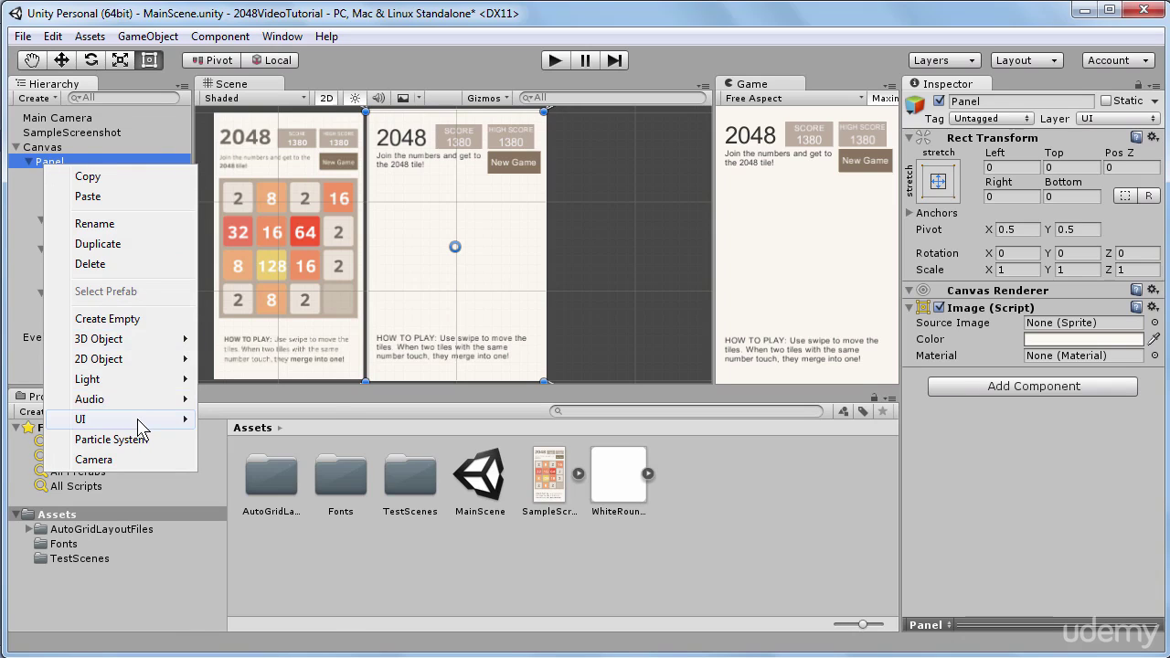
pyautogui.moveTo(142, 428)
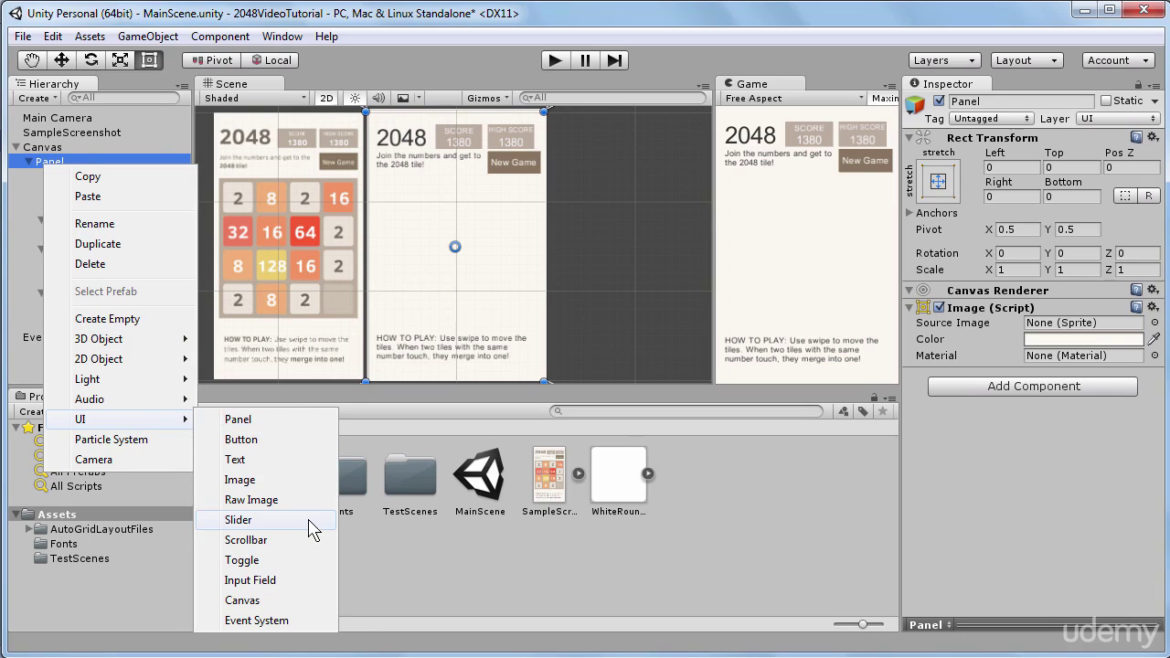
pyautogui.click(307, 481)
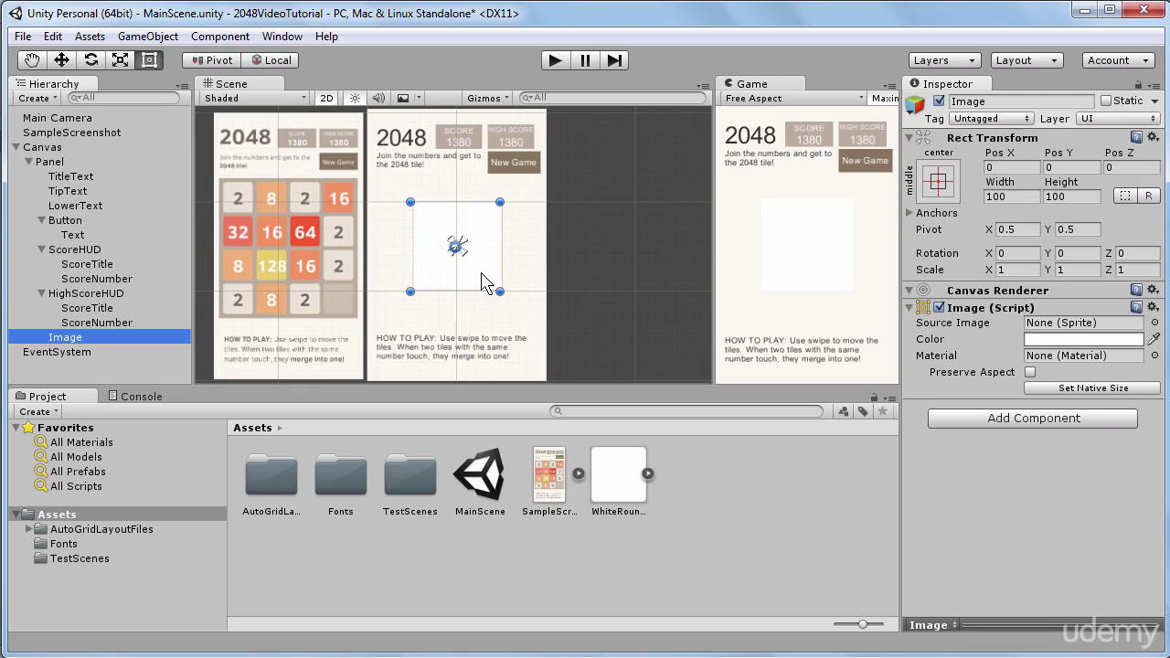
pyautogui.click(1154, 339)
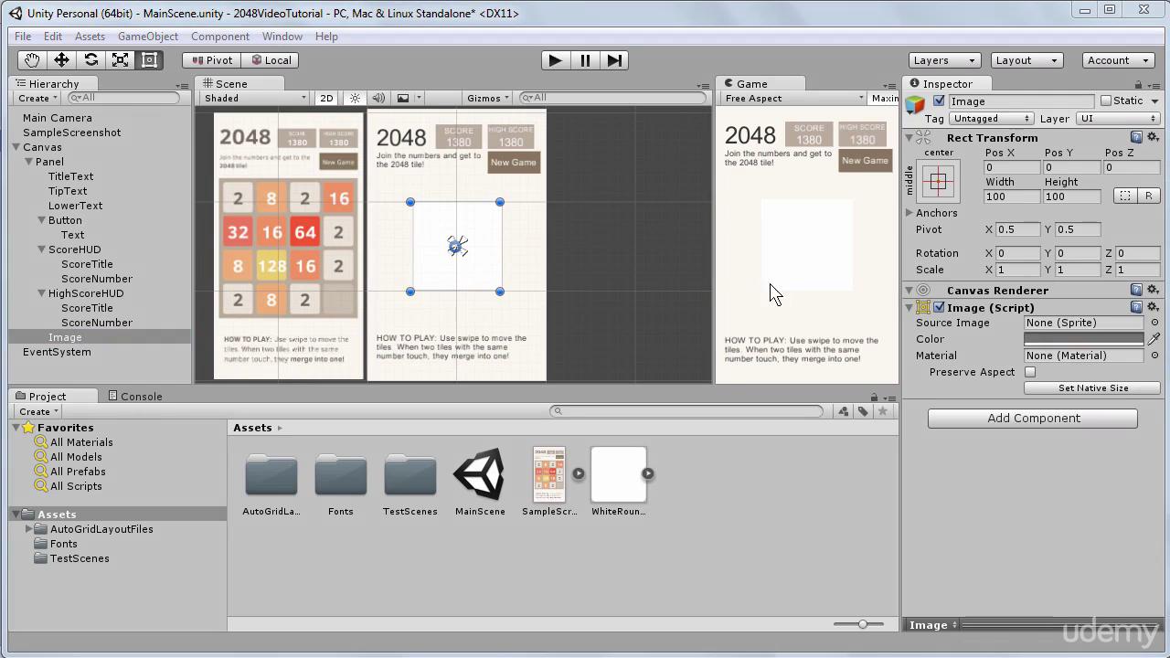
pyautogui.click(327, 259)
# - Stretch the image to about 177 wide and 165 high, filling the area between the header and the how-to-play text
pyautogui.moveTo(467, 202); pyautogui.dragTo(470, 187)
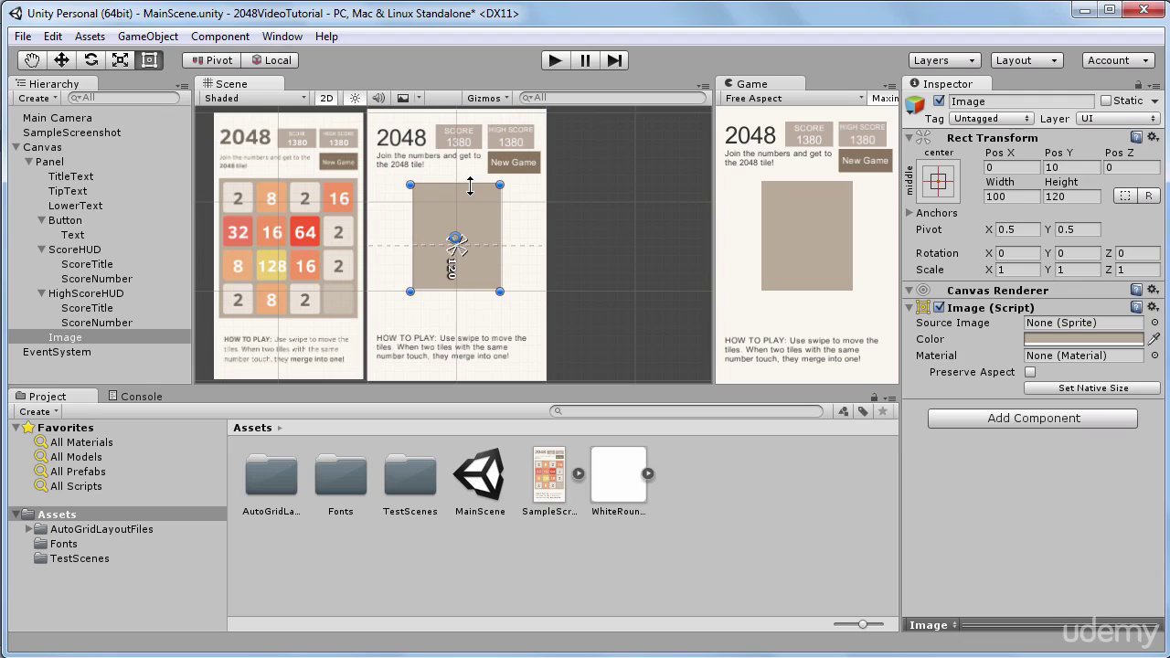
pyautogui.moveTo(501, 228); pyautogui.dragTo(535, 227)
pyautogui.moveTo(488, 293); pyautogui.dragTo(488, 329)
pyautogui.moveTo(411, 250); pyautogui.dragTo(375, 248)
pyautogui.moveTo(450, 184); pyautogui.dragTo(453, 180)
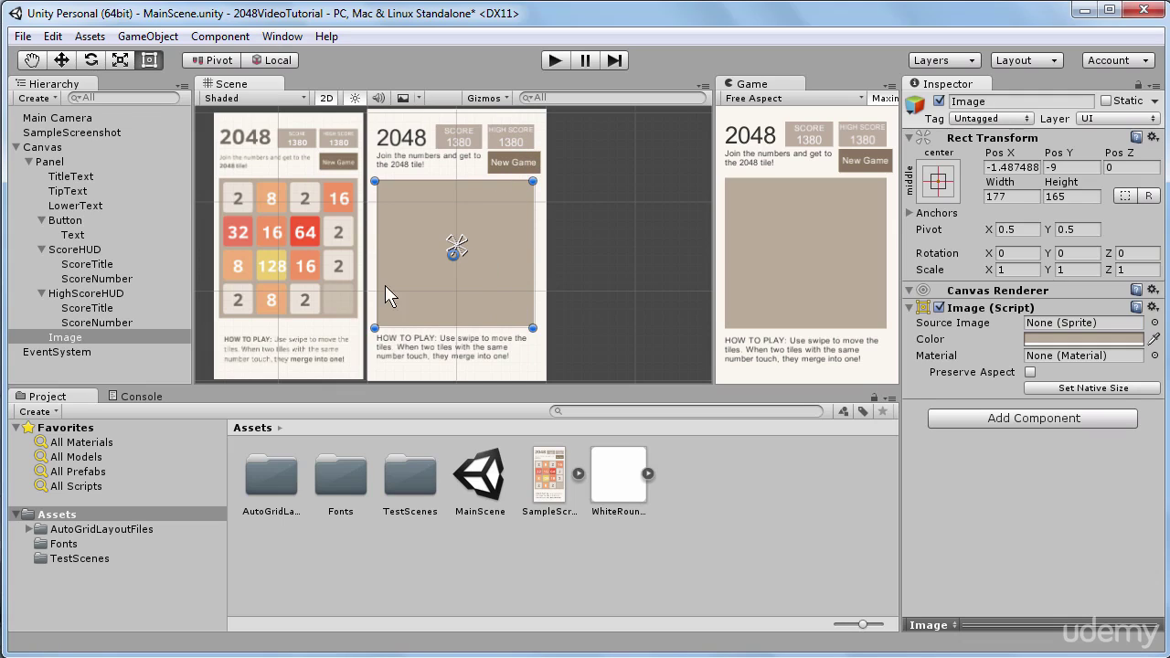
# - Rename the board background image GameField
pyautogui.click(85, 338)
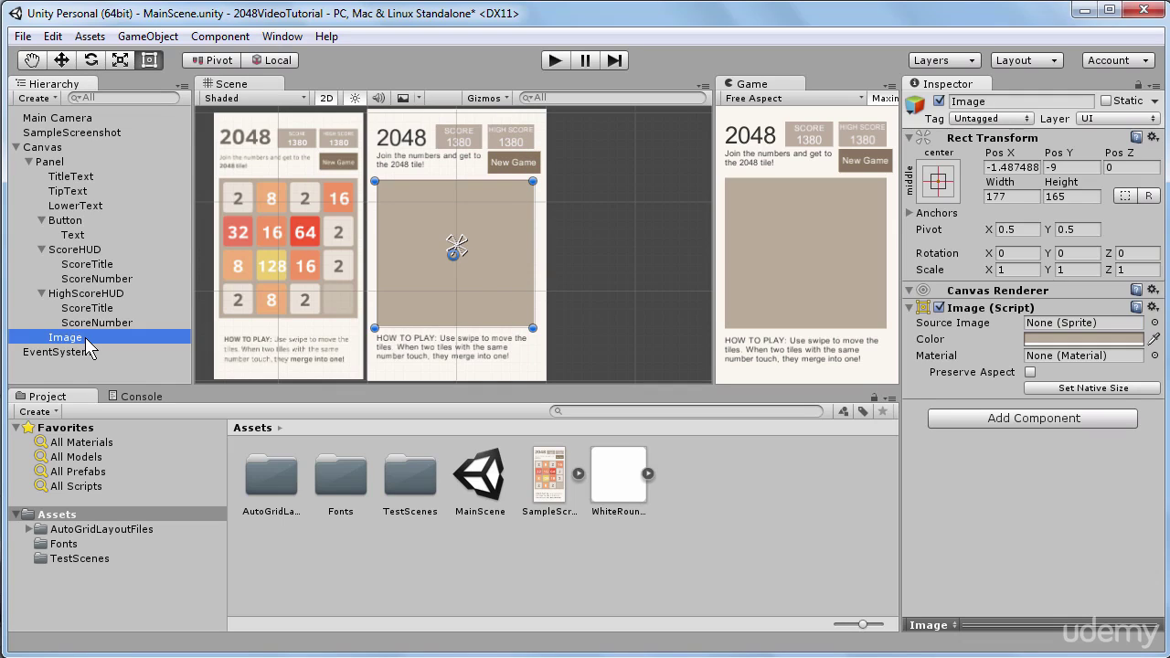
pyautogui.click(85, 337)
pyautogui.write('GameField')
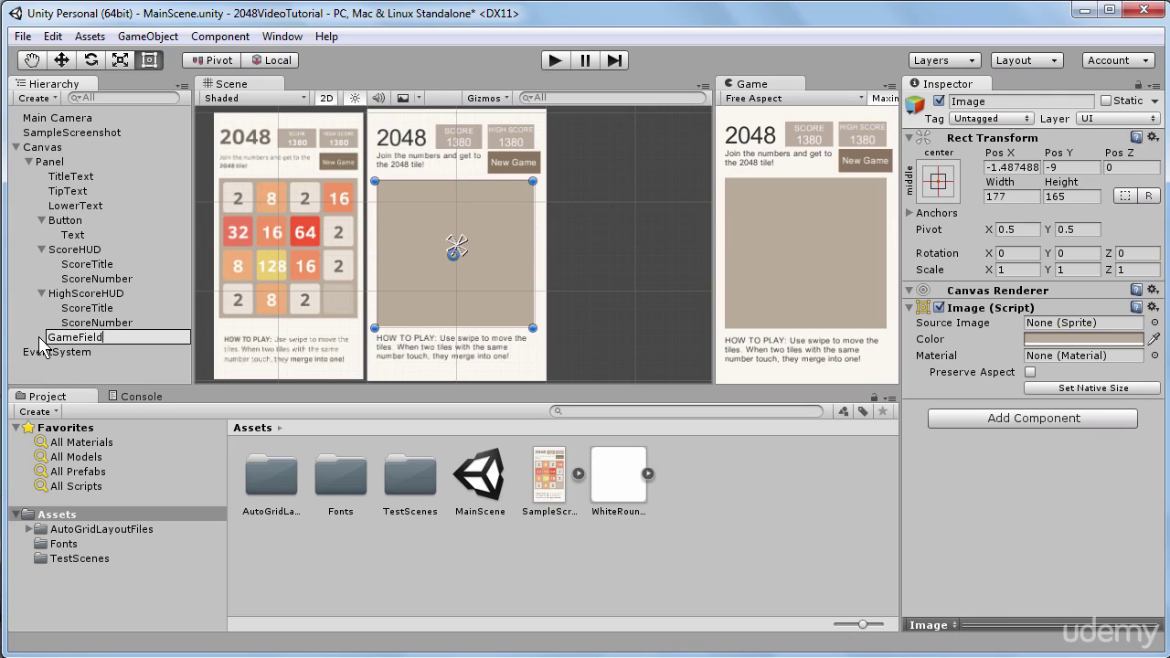
pyautogui.press('Return')
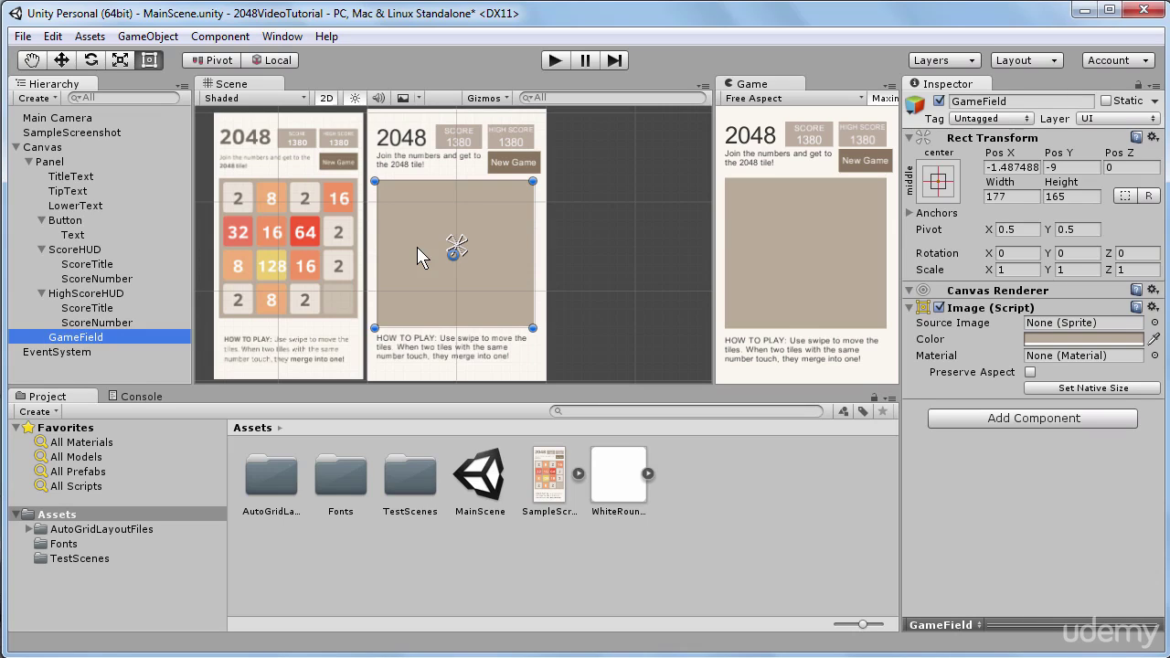